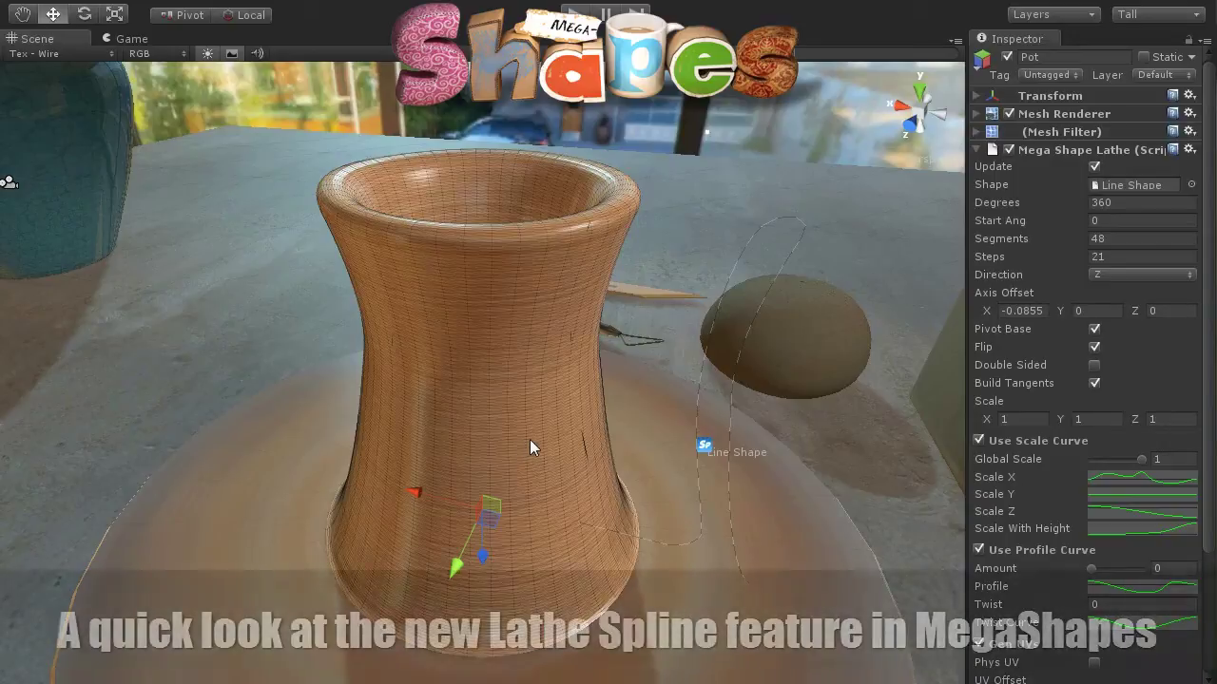
# Try a partial sweep and start angle, then restore start angle 0 and sweep 360
pyautogui.moveTo(529, 439)
pyautogui.keyDown('alt'); pyautogui.mouseDown()
pyautogui.moveTo(515, 433)
pyautogui.moveTo(513, 454)
pyautogui.mouseUp(); pyautogui.keyUp('alt')
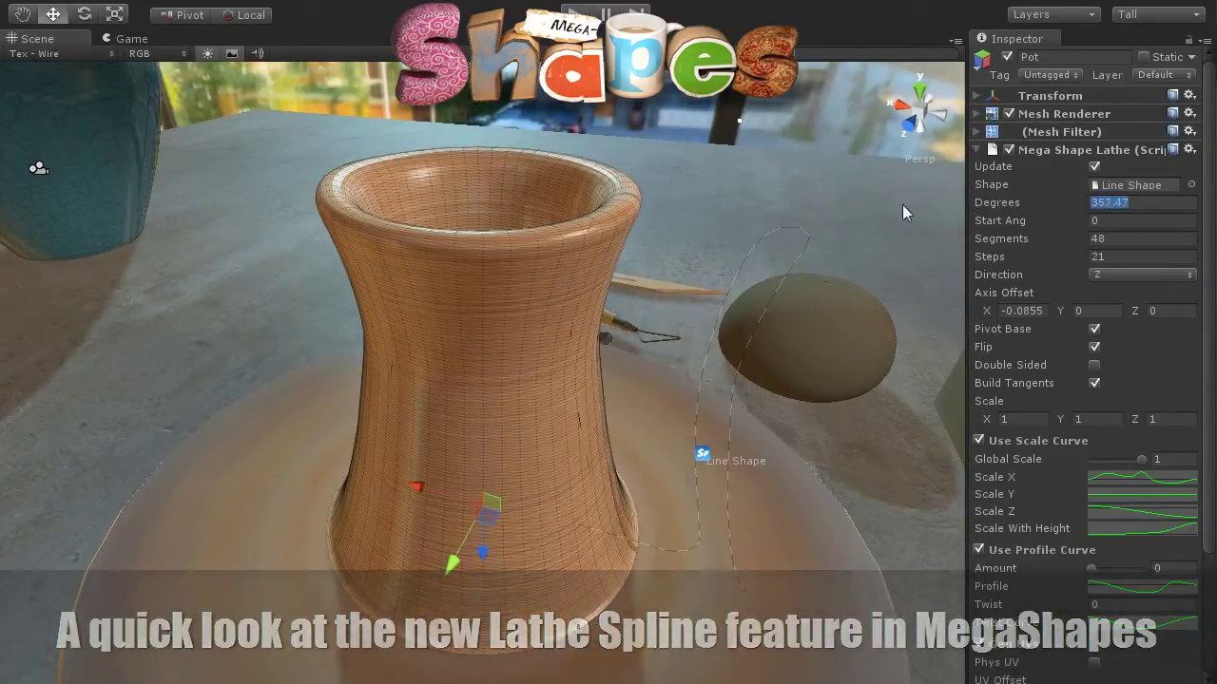
pyautogui.moveTo(1015, 207); pyautogui.dragTo(802, 194)
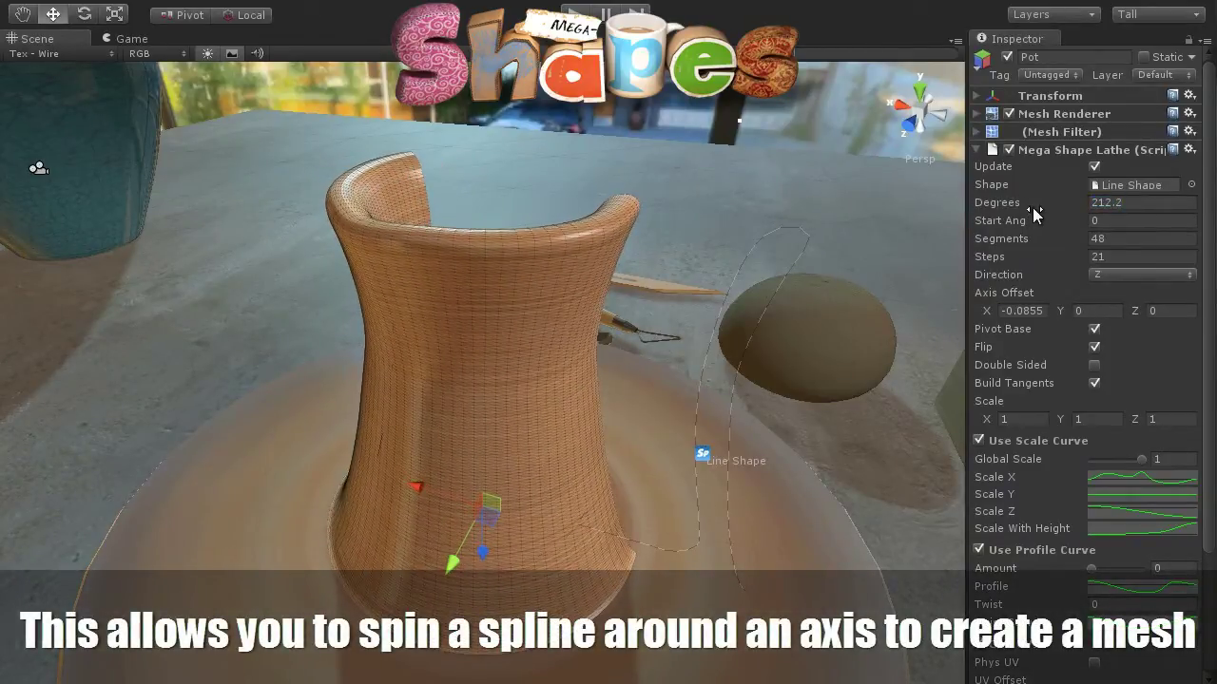
pyautogui.moveTo(1016, 220)
pyautogui.mouseDown()
pyautogui.moveTo(1188, 220)
pyautogui.moveTo(1130, 213)
pyautogui.mouseUp()
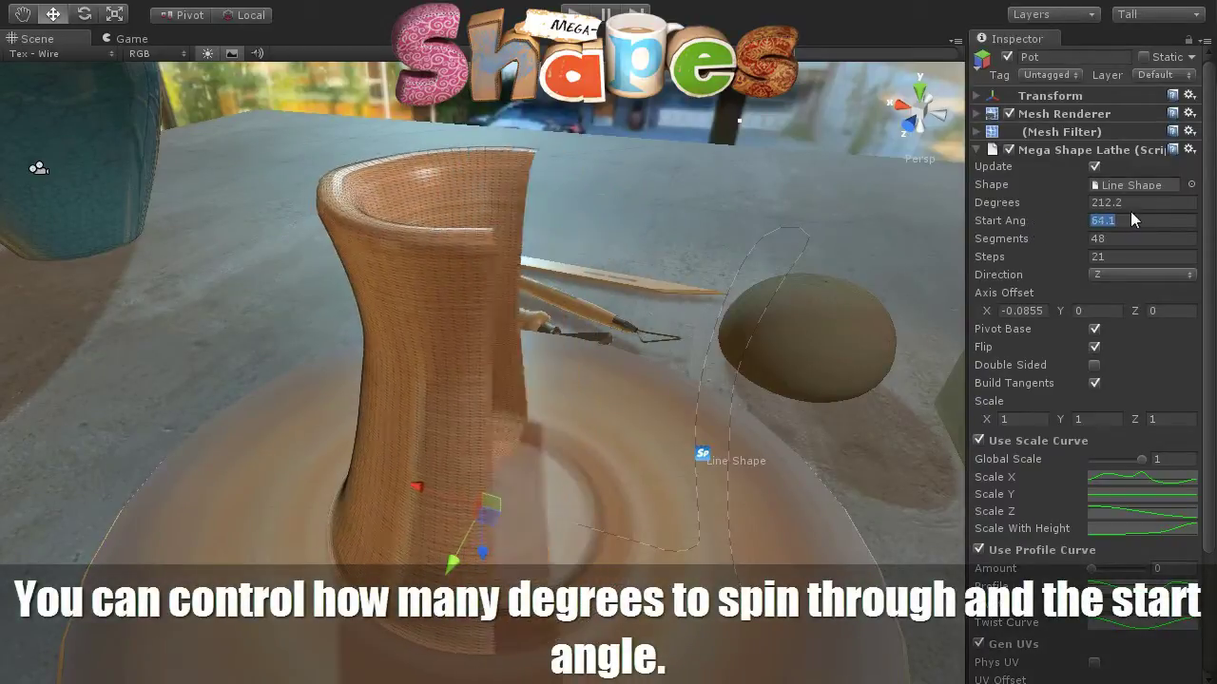
pyautogui.write('0')
pyautogui.press('Return')
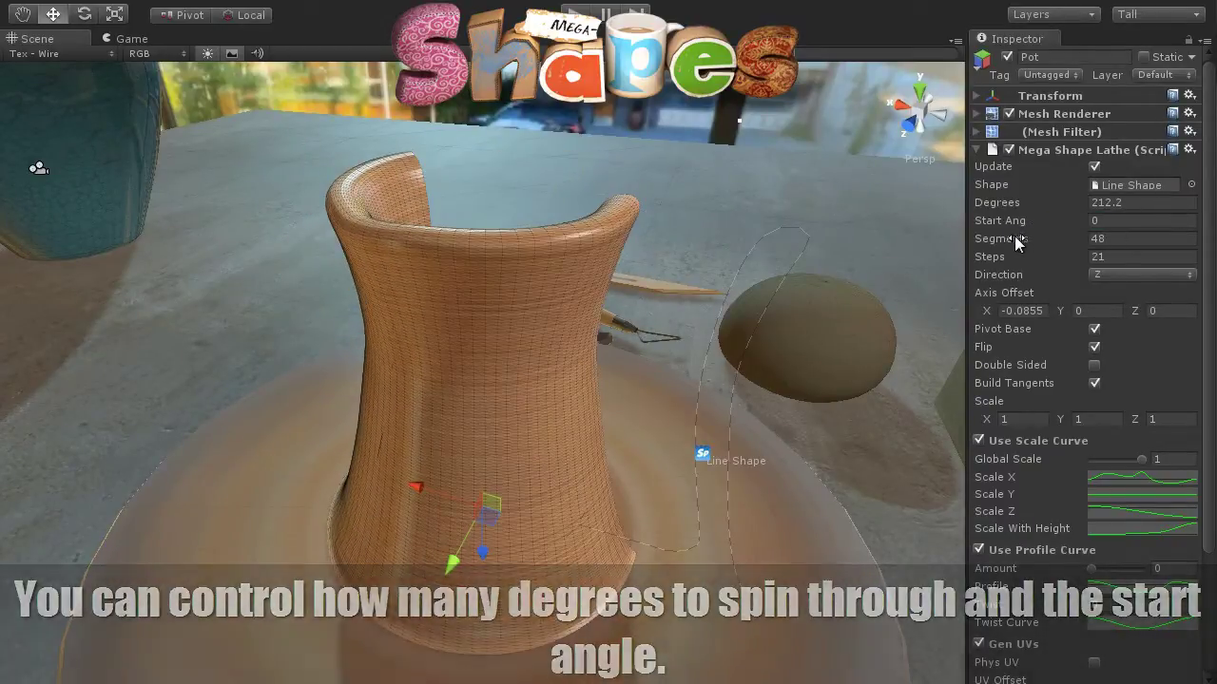
pyautogui.moveTo(1083, 203); pyautogui.dragTo(1077, 210)
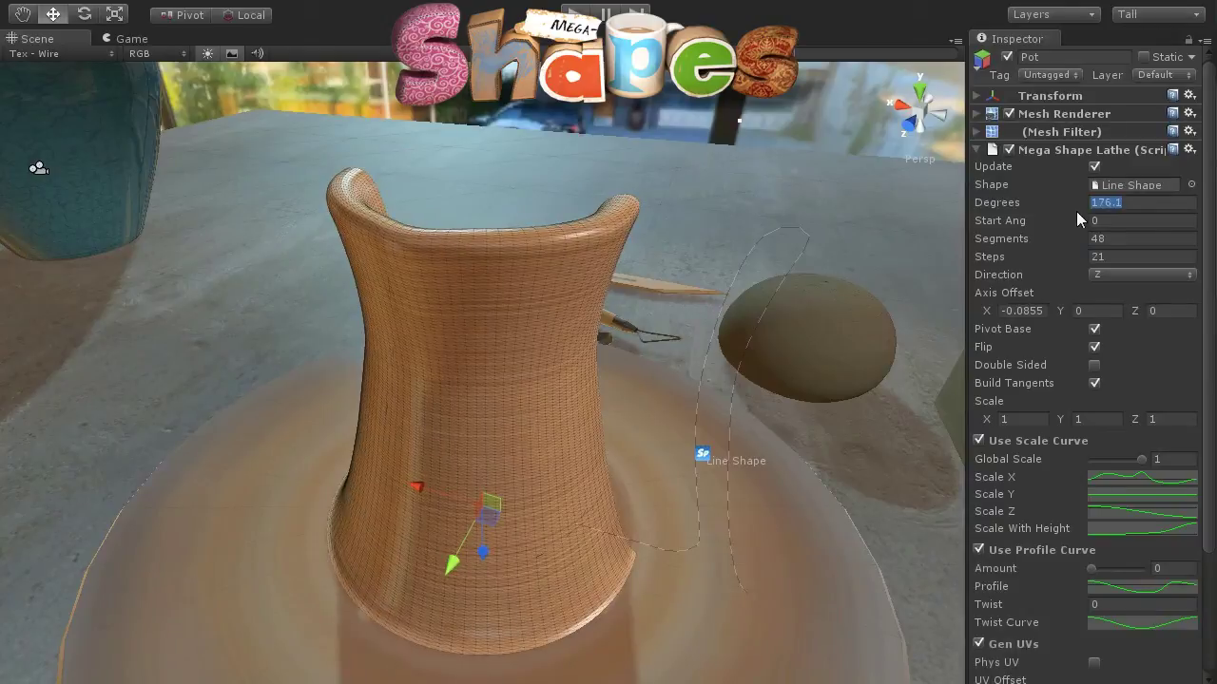
pyautogui.write('360')
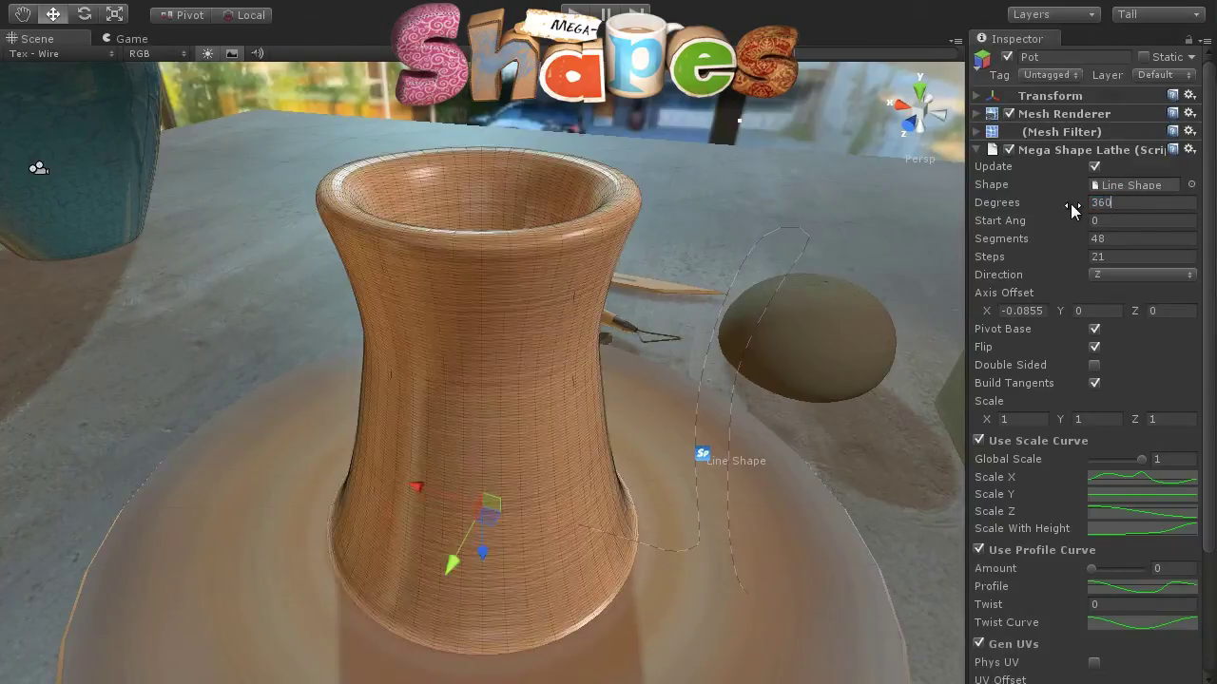
# Add more circumference segments and try the X and Y spin axes before returning to Z
pyautogui.moveTo(1004, 236)
pyautogui.mouseDown()
pyautogui.moveTo(1061, 237)
pyautogui.moveTo(956, 242)
pyautogui.moveTo(1014, 237)
pyautogui.moveTo(983, 263)
pyautogui.moveTo(1005, 255)
pyautogui.mouseUp()
pyautogui.click(1109, 270)
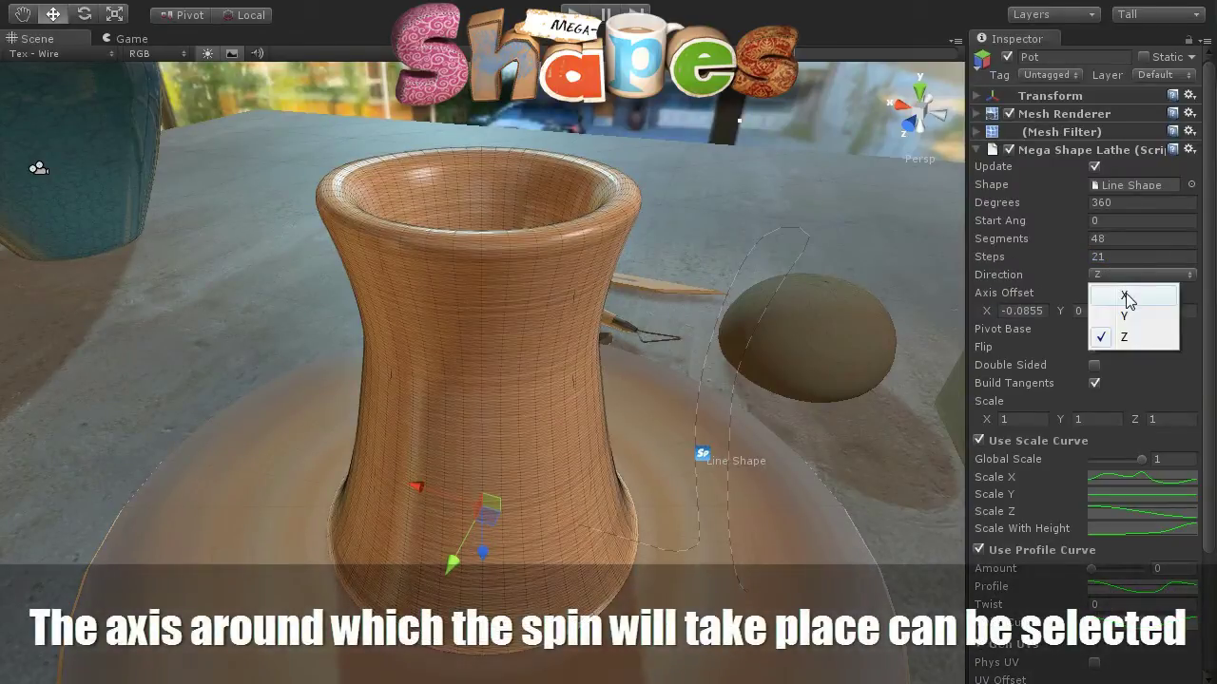
pyautogui.click(1125, 296)
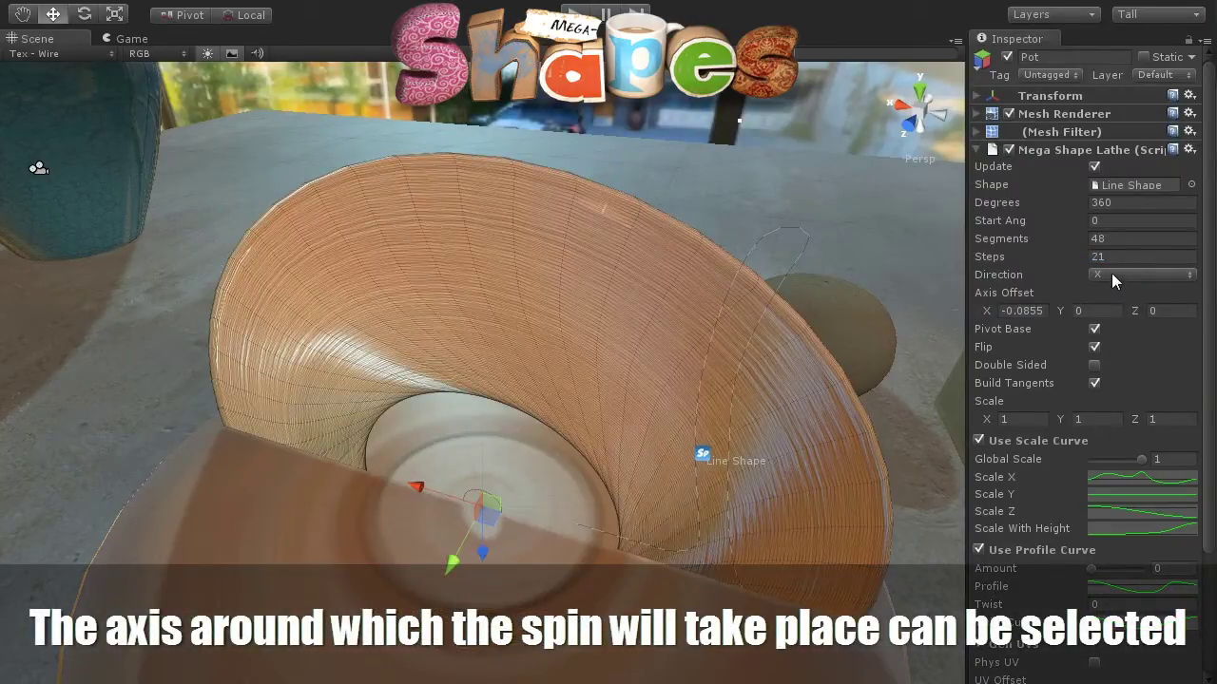
pyautogui.click(1111, 273)
pyautogui.click(1124, 315)
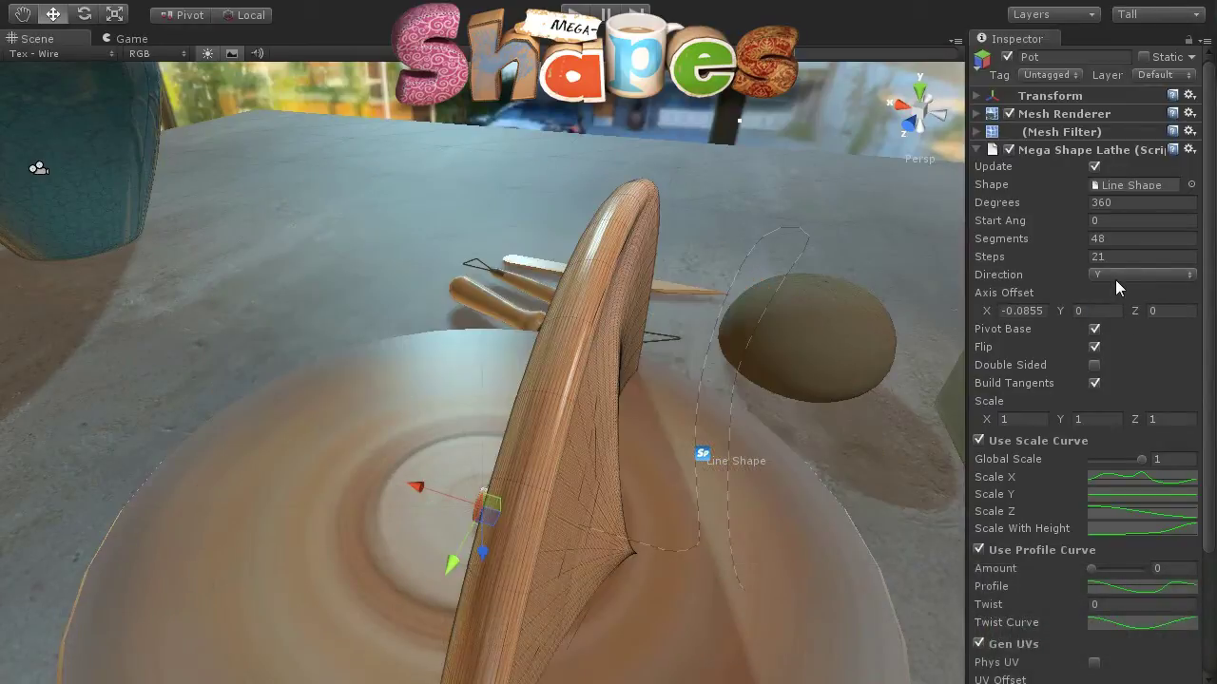
pyautogui.click(1115, 279)
pyautogui.click(1129, 334)
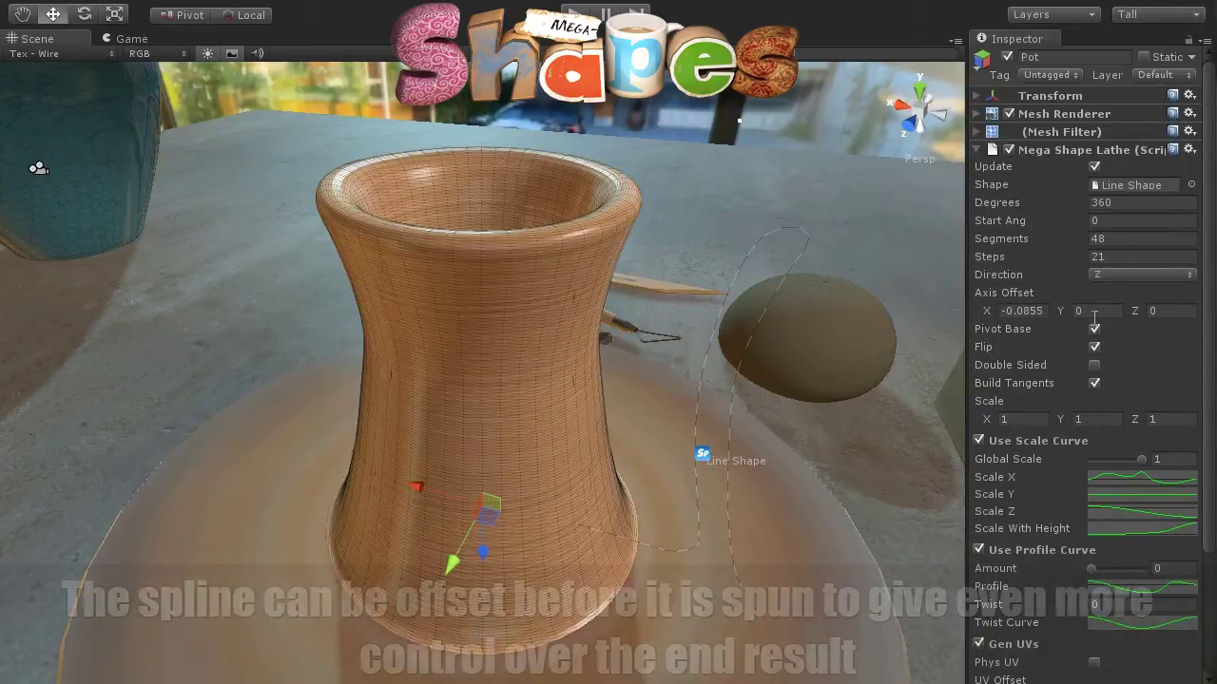
# Try Y, Z and X profile offsets, and test the base pivot and flipped faces before restoring both
pyautogui.moveTo(1064, 316); pyautogui.dragTo(1057, 316)
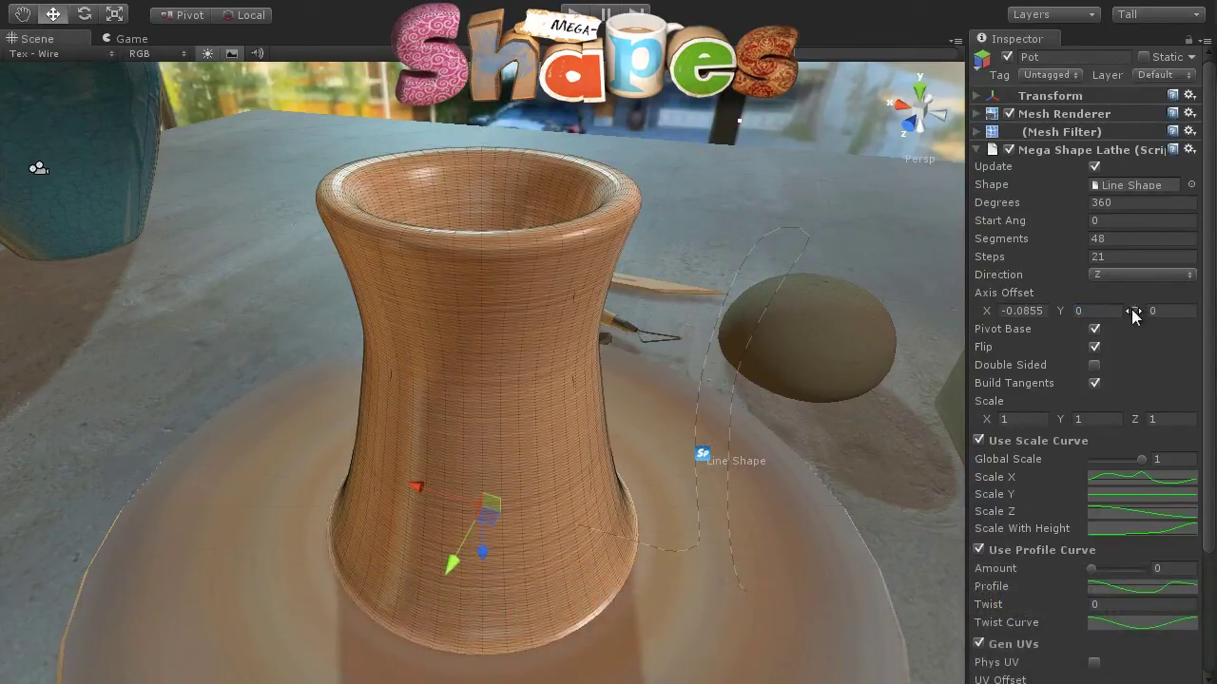
pyautogui.moveTo(1133, 315); pyautogui.dragTo(1153, 316)
pyautogui.moveTo(996, 311); pyautogui.dragTo(991, 304)
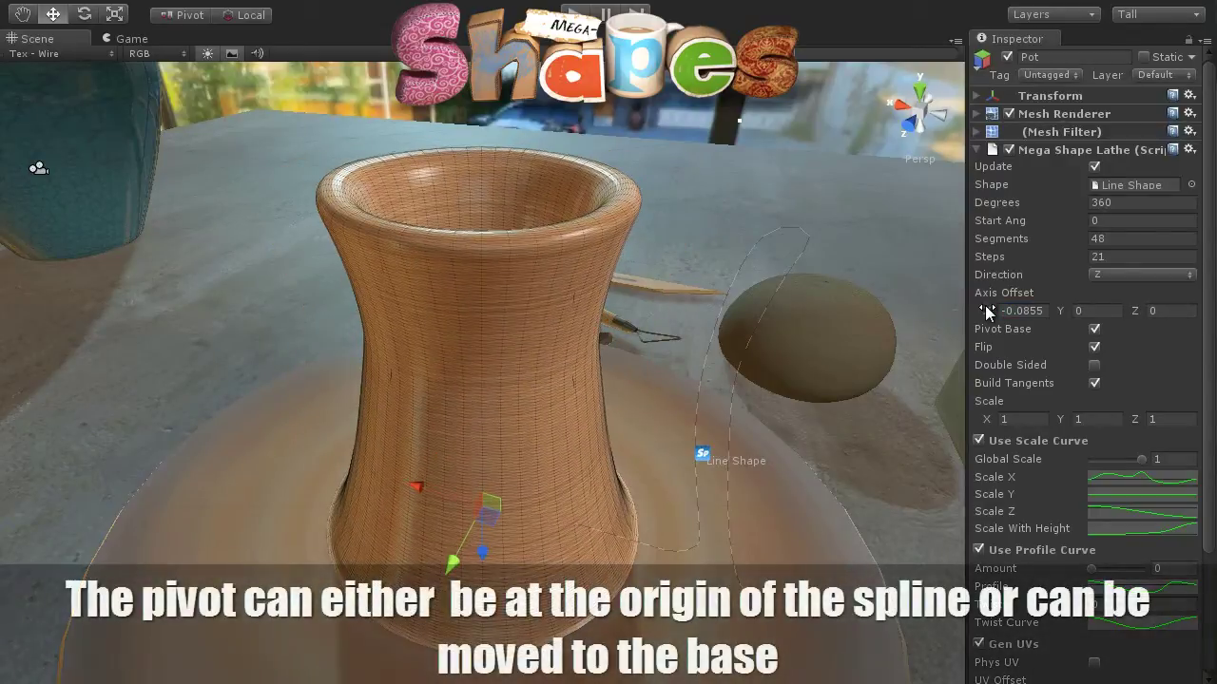
pyautogui.click(1094, 330)
pyautogui.keyDown('alt'); pyautogui.moveTo(694, 575); pyautogui.dragTo(574, 472); pyautogui.keyUp('alt')
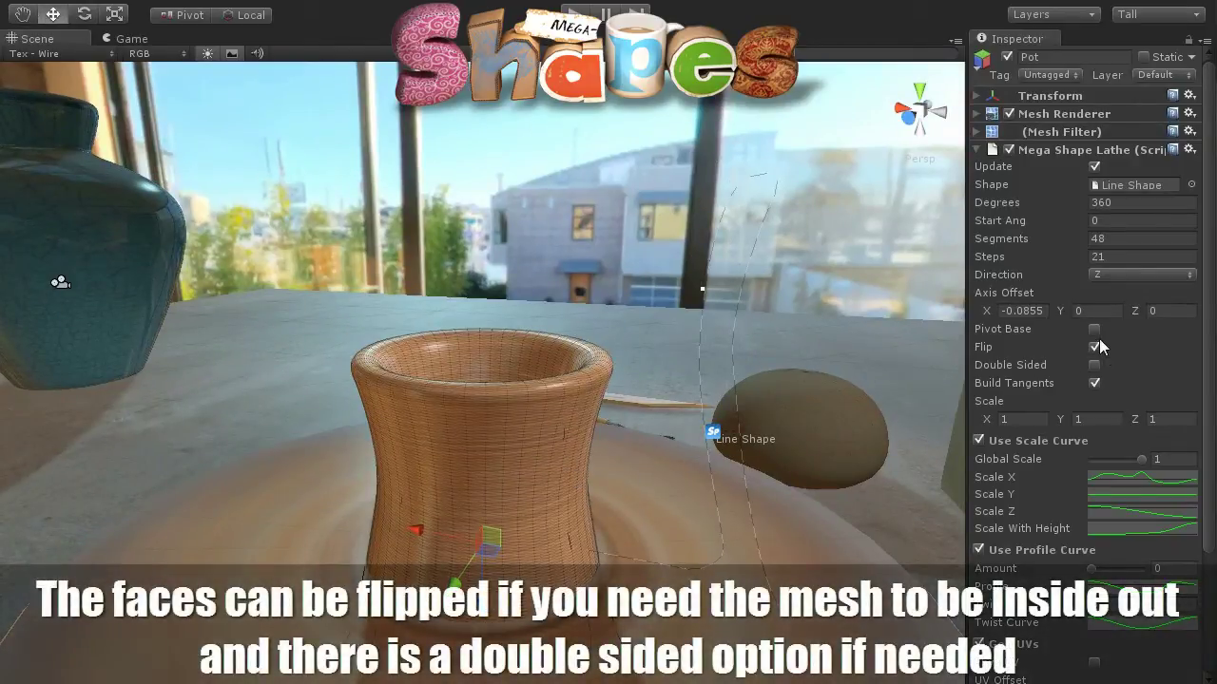
pyautogui.click(1094, 329)
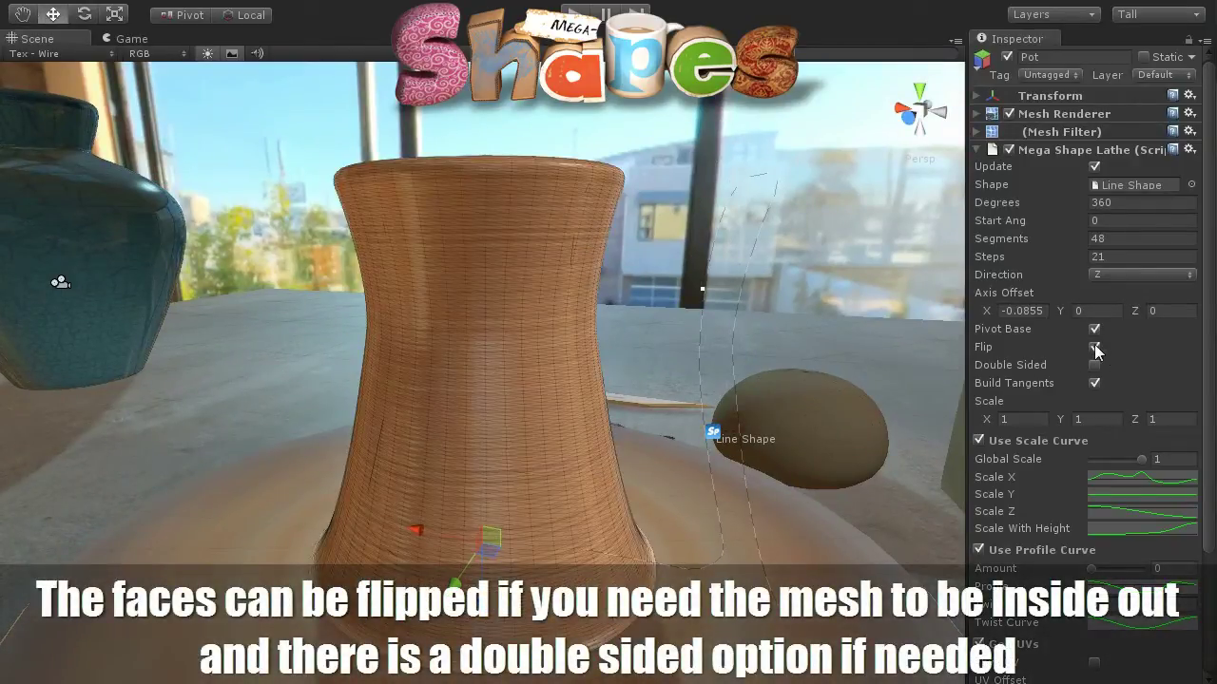
pyautogui.click(1093, 347)
pyautogui.moveTo(628, 429)
pyautogui.keyDown('alt'); pyautogui.mouseDown()
pyautogui.moveTo(751, 653)
pyautogui.moveTo(672, 464)
pyautogui.mouseUp(); pyautogui.keyUp('alt')
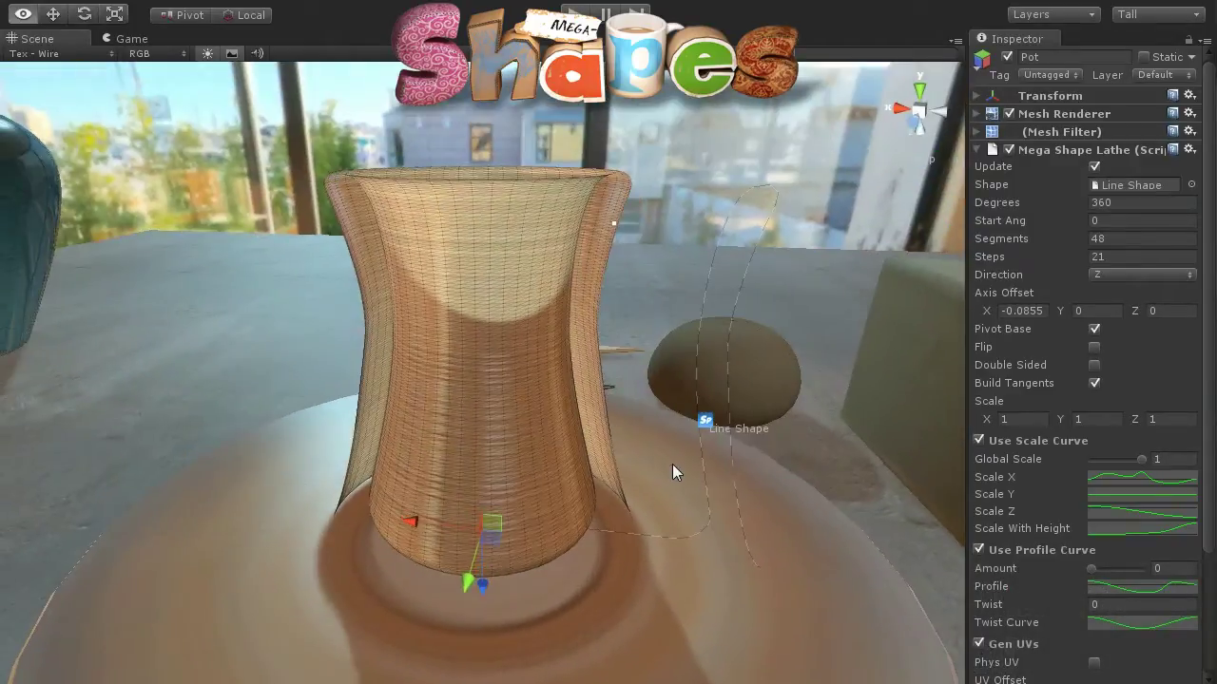
pyautogui.click(1094, 348)
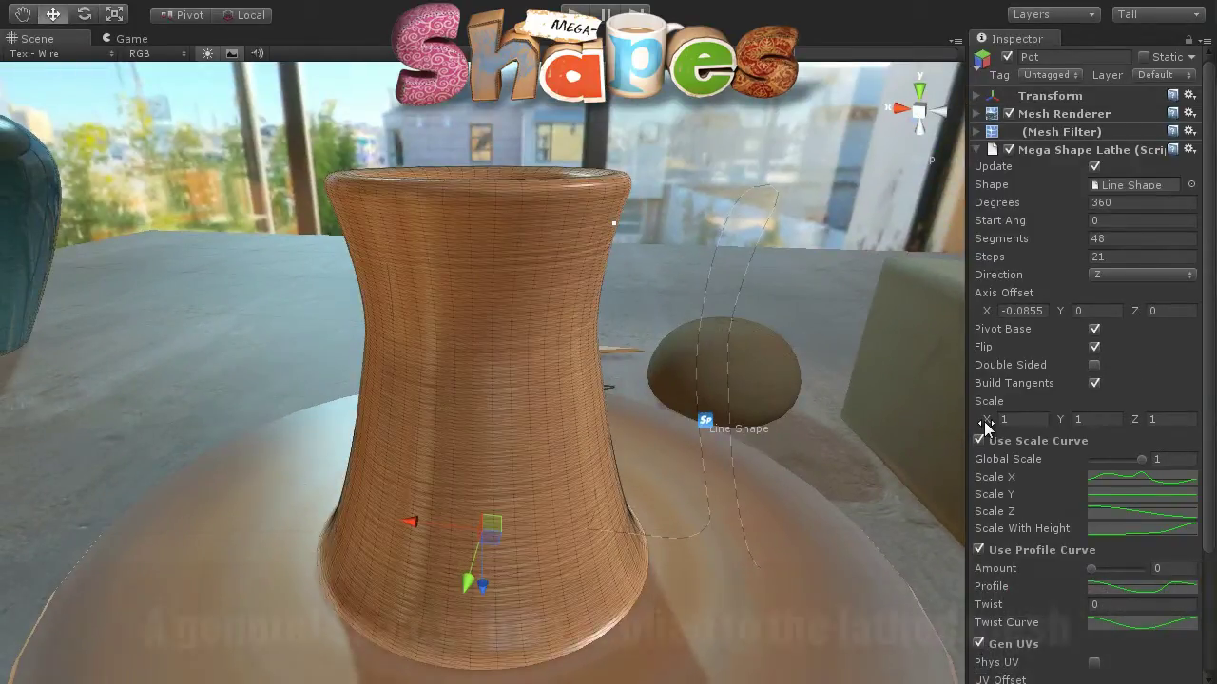
# Try stretching the pot along X and Z, then set both scales back to 1
pyautogui.moveTo(986, 423)
pyautogui.mouseDown()
pyautogui.moveTo(1071, 413)
pyautogui.moveTo(983, 406)
pyautogui.mouseUp()
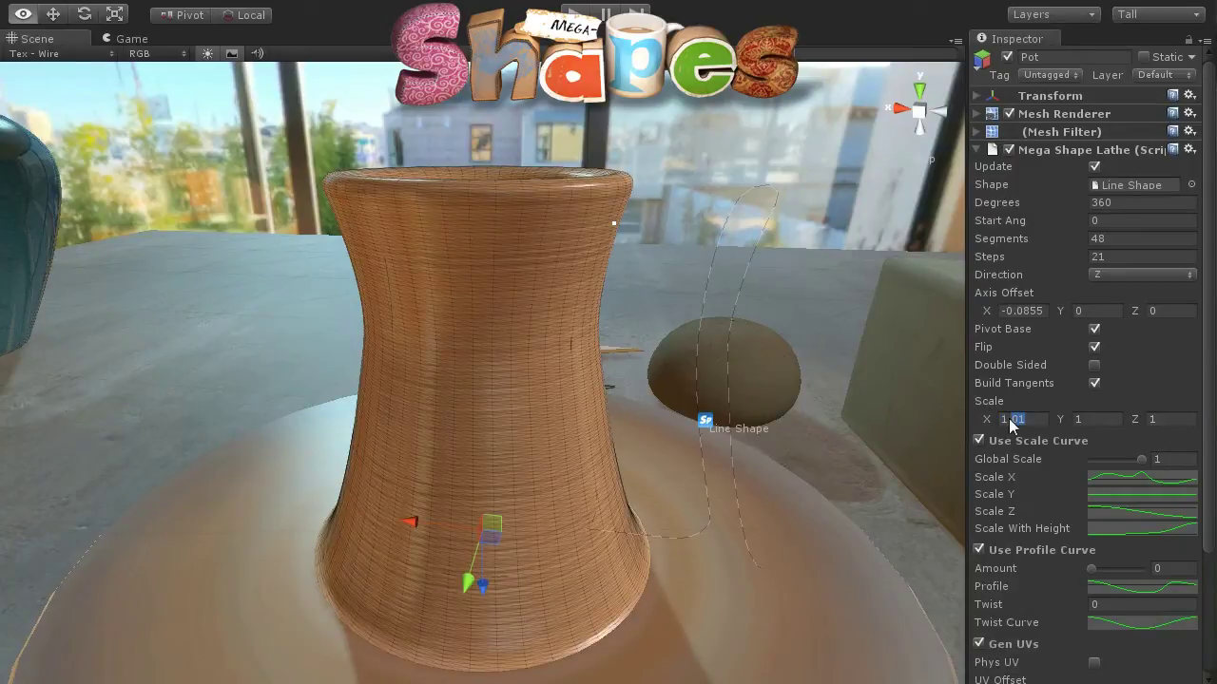
pyautogui.write('1')
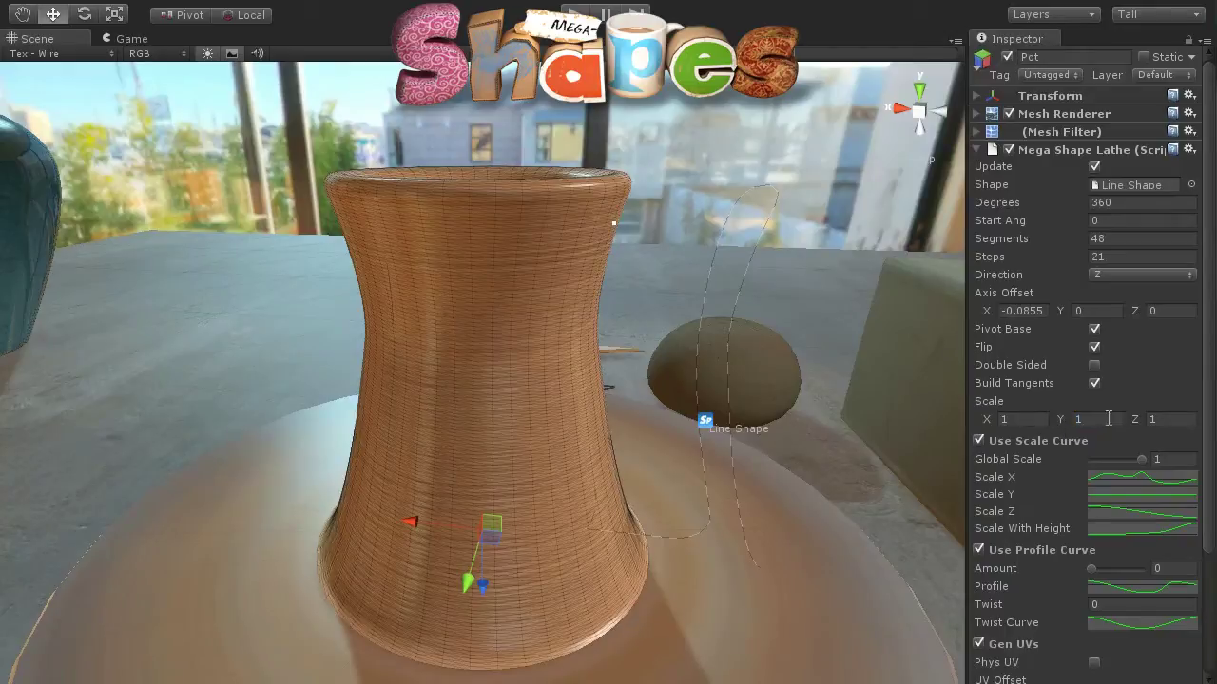
pyautogui.moveTo(1137, 424); pyautogui.dragTo(1152, 422)
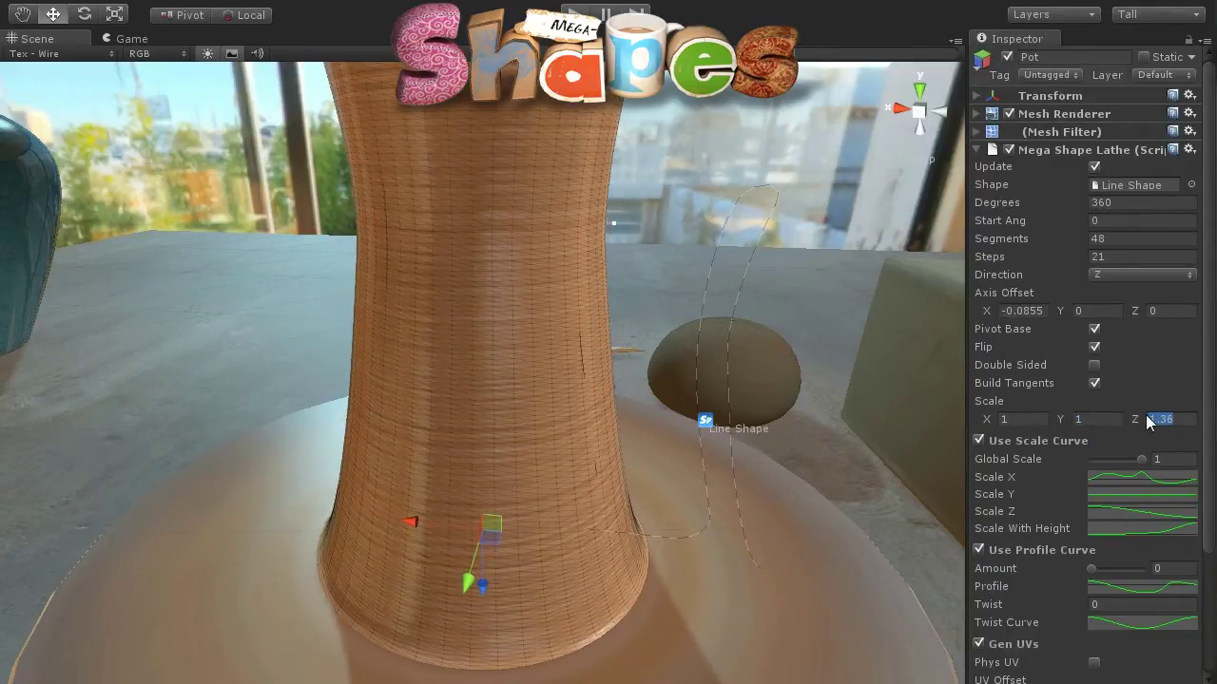
pyautogui.moveTo(1152, 422); pyautogui.dragTo(1142, 422)
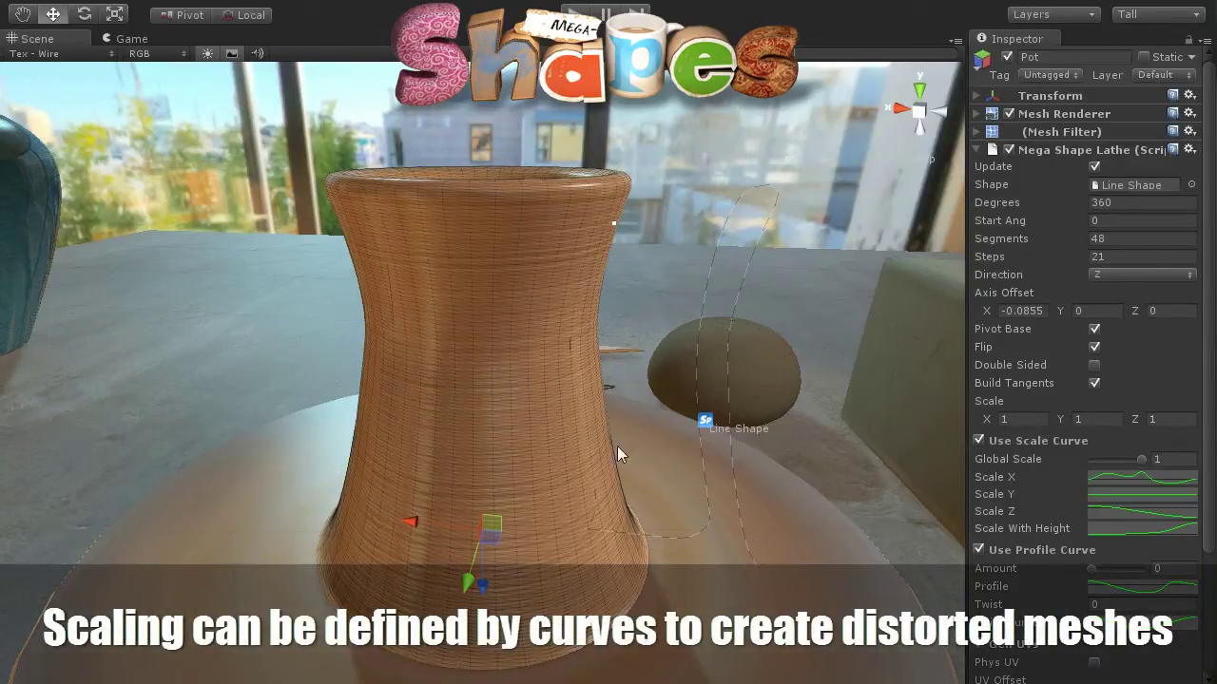
# Toggle the scale curves off and back on, and set Global Scale to 1
pyautogui.keyDown('alt'); pyautogui.moveTo(475, 407); pyautogui.dragTo(520, 566); pyautogui.keyUp('alt')
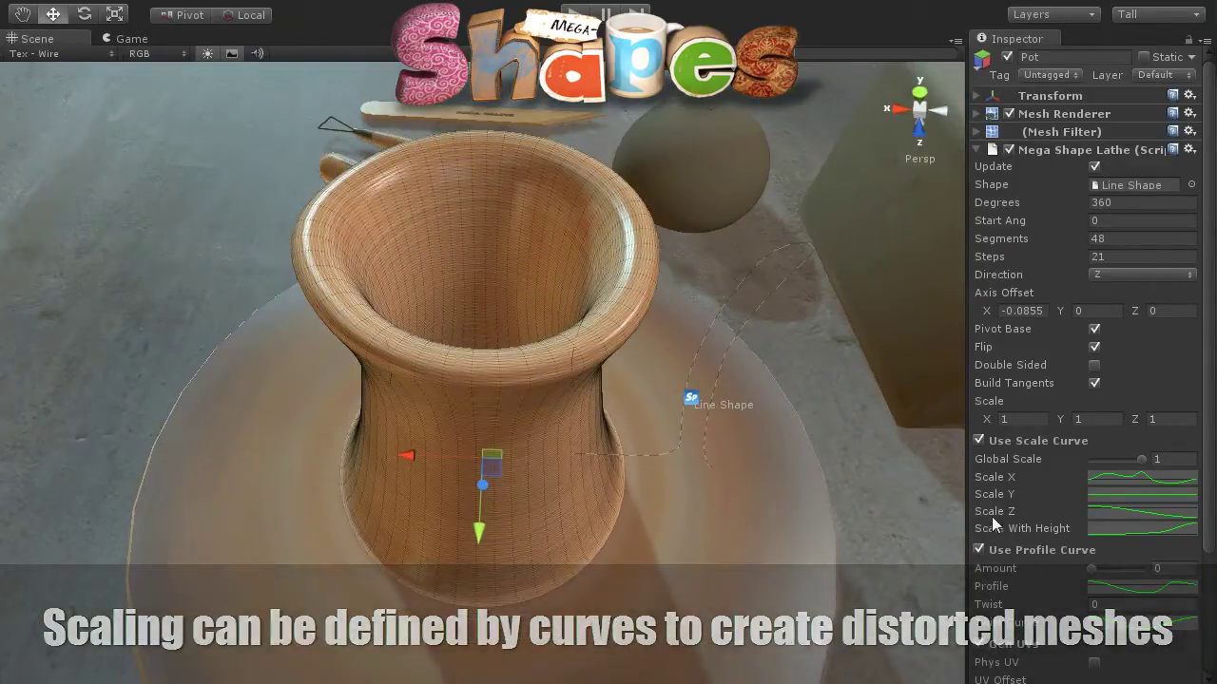
pyautogui.click(978, 441)
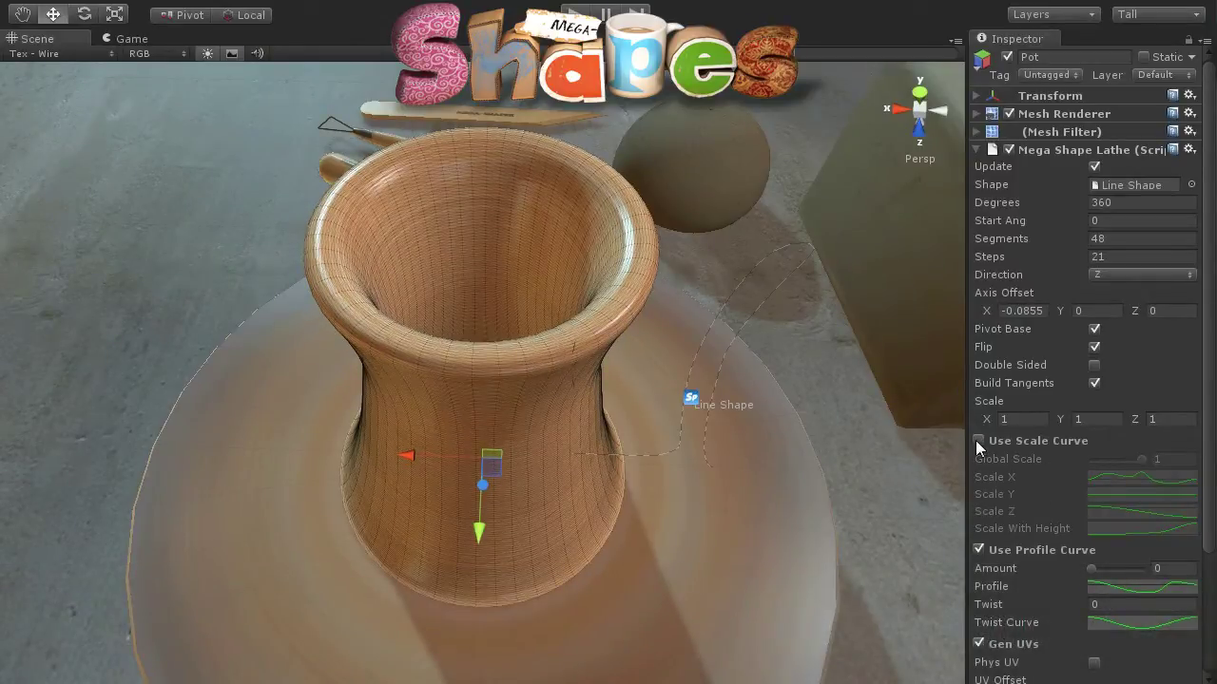
pyautogui.click(978, 441)
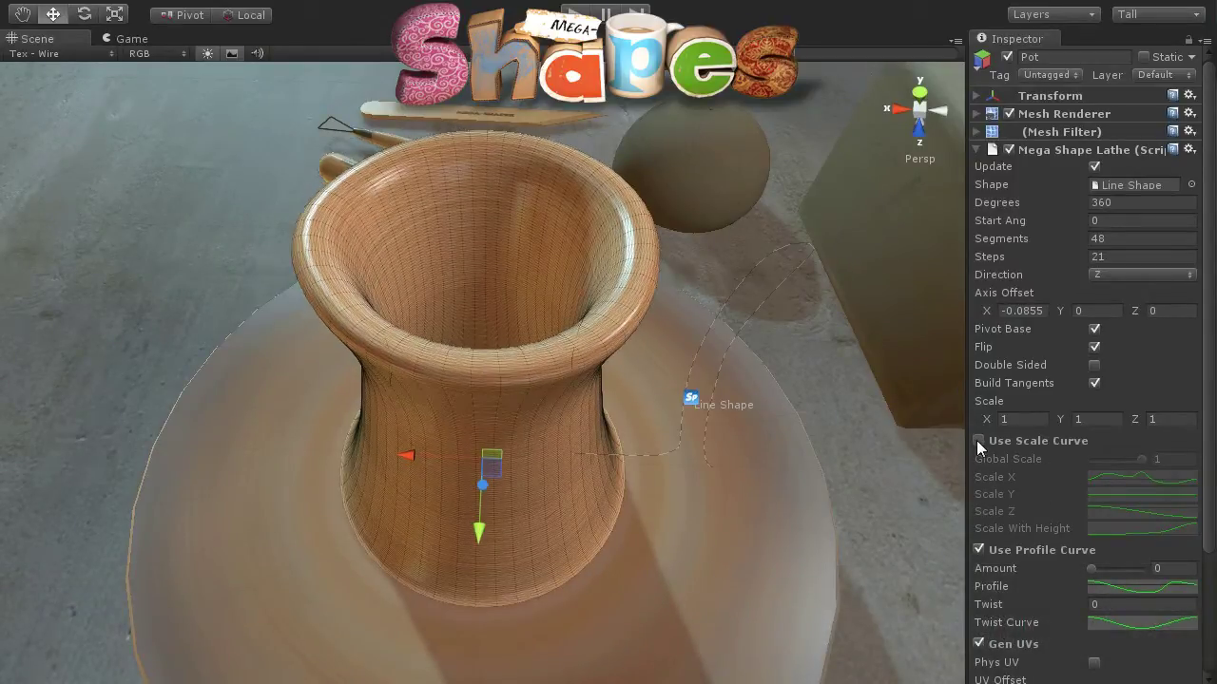
pyautogui.moveTo(1139, 459); pyautogui.dragTo(1155, 452)
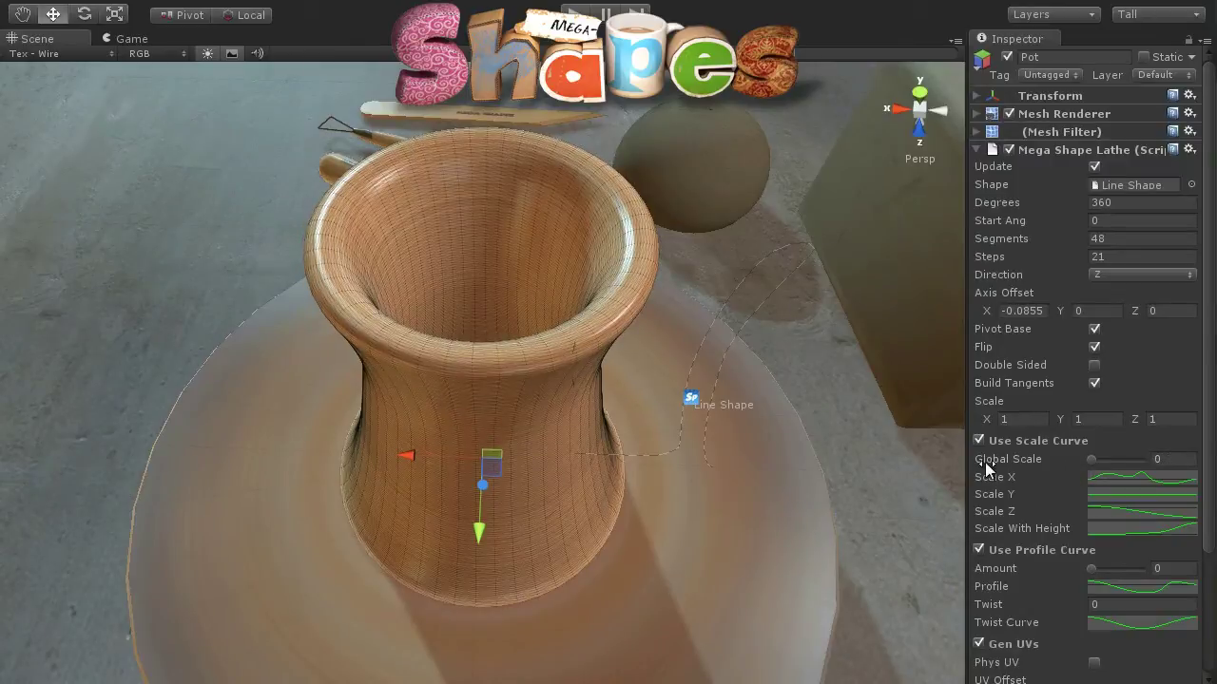
# Raise and lower a Scale X key, then reopen the curve and select its three middle keys
pyautogui.click(1127, 478)
pyautogui.moveTo(353, 492); pyautogui.dragTo(369, 446)
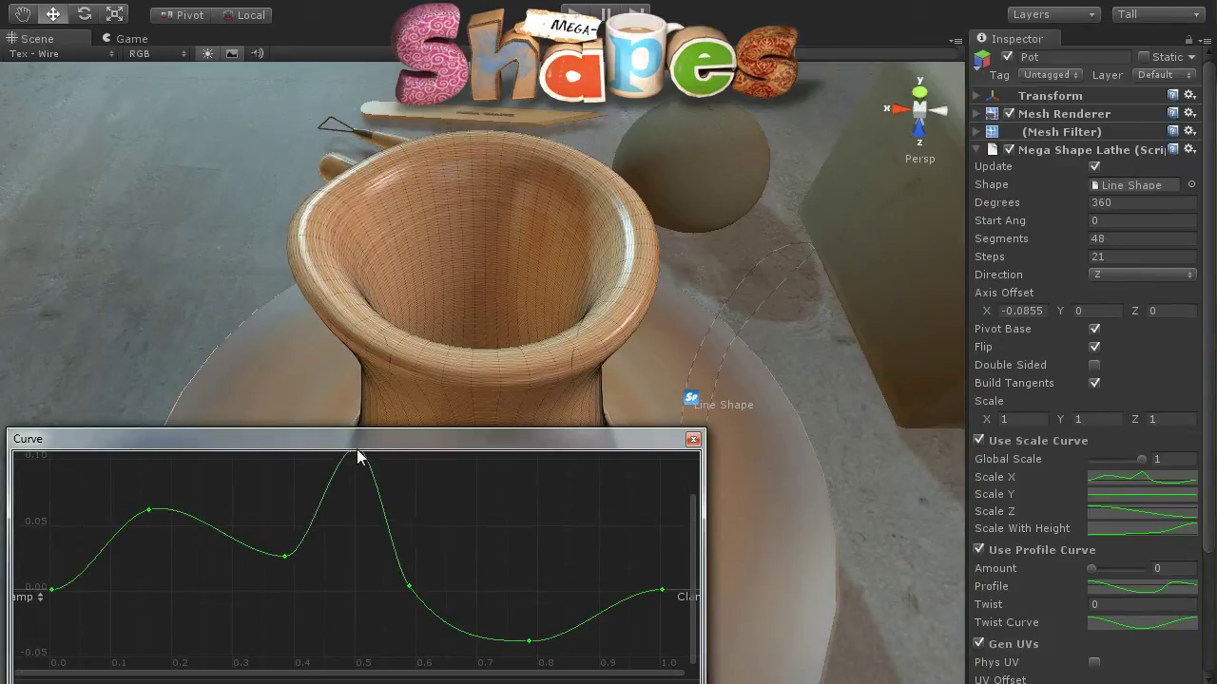
pyautogui.moveTo(369, 443); pyautogui.dragTo(355, 476)
pyautogui.press('Escape')
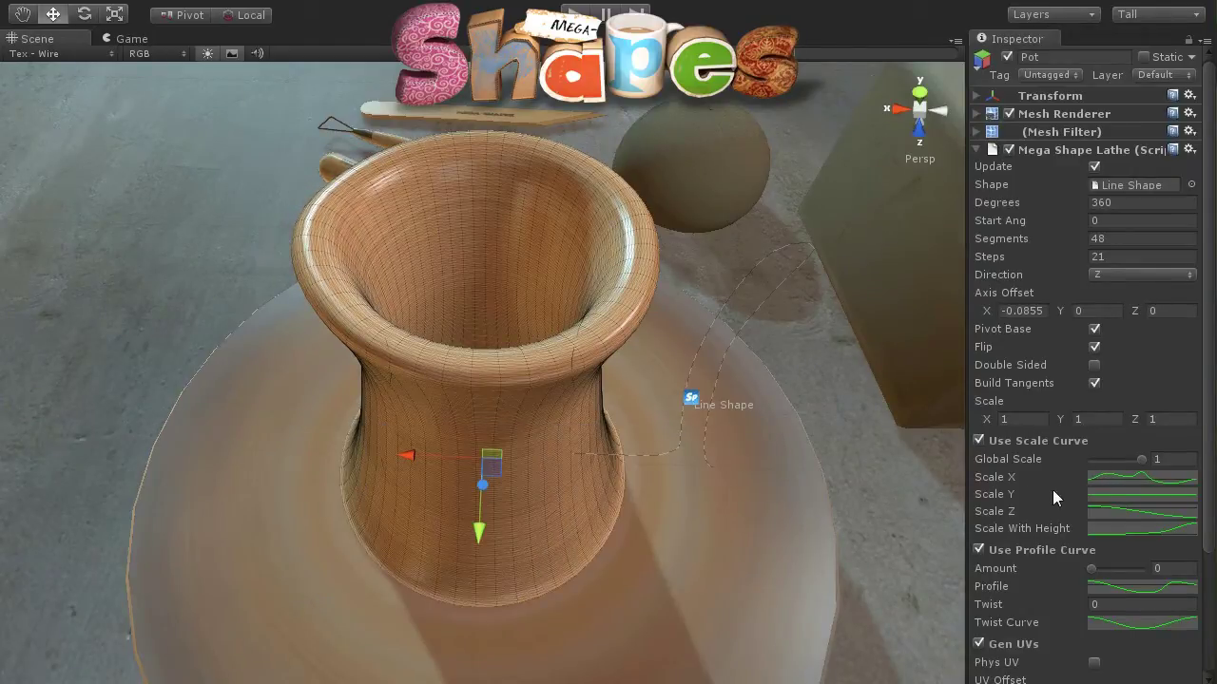
pyautogui.click(1105, 486)
pyautogui.moveTo(258, 477)
pyautogui.mouseDown()
pyautogui.moveTo(407, 590)
pyautogui.moveTo(431, 585)
pyautogui.moveTo(365, 460)
pyautogui.moveTo(380, 556)
pyautogui.mouseUp()
# Drag the Scale With Height keys into a bell shape peaking at 1 at mid-height
pyautogui.moveTo(1209, 478); pyautogui.dragTo(1207, 518)
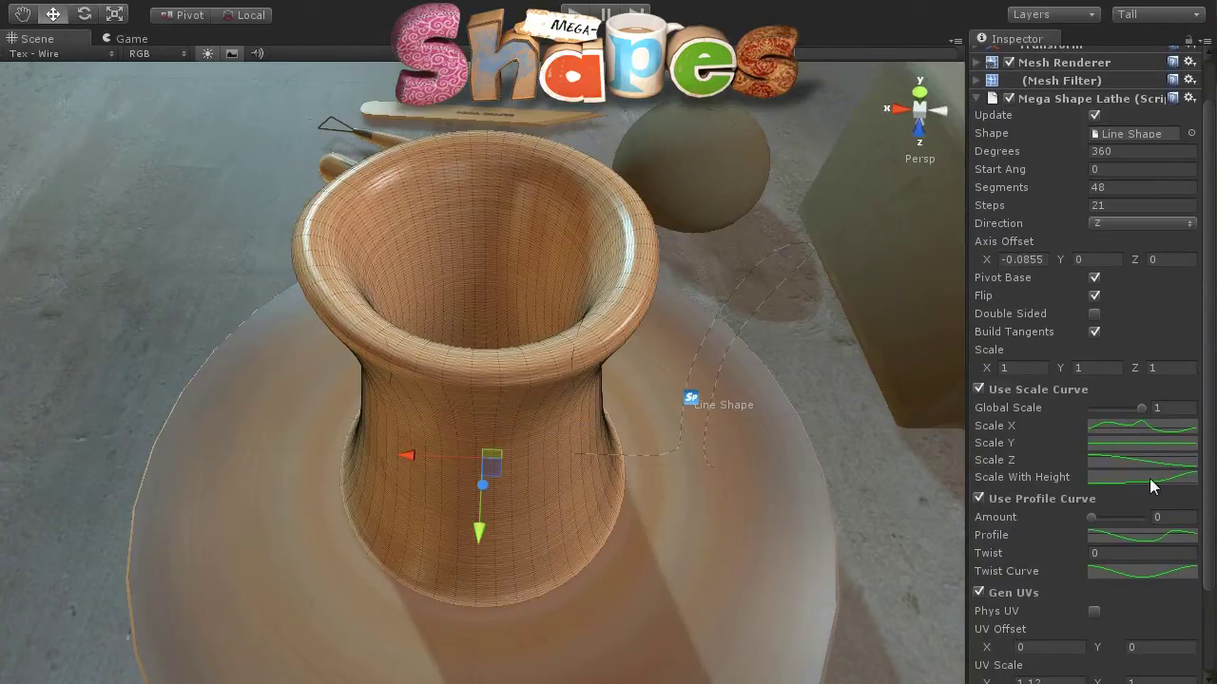
pyautogui.click(1145, 478)
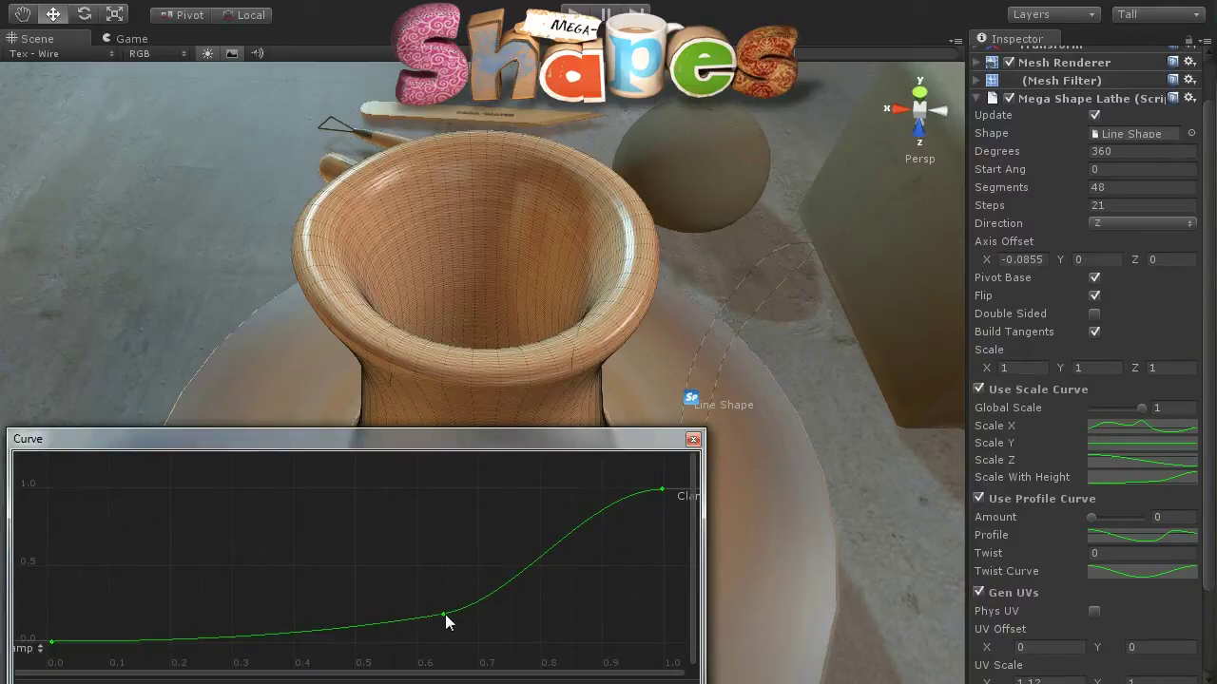
pyautogui.moveTo(445, 614)
pyautogui.mouseDown()
pyautogui.moveTo(419, 594)
pyautogui.moveTo(359, 493)
pyautogui.mouseUp()
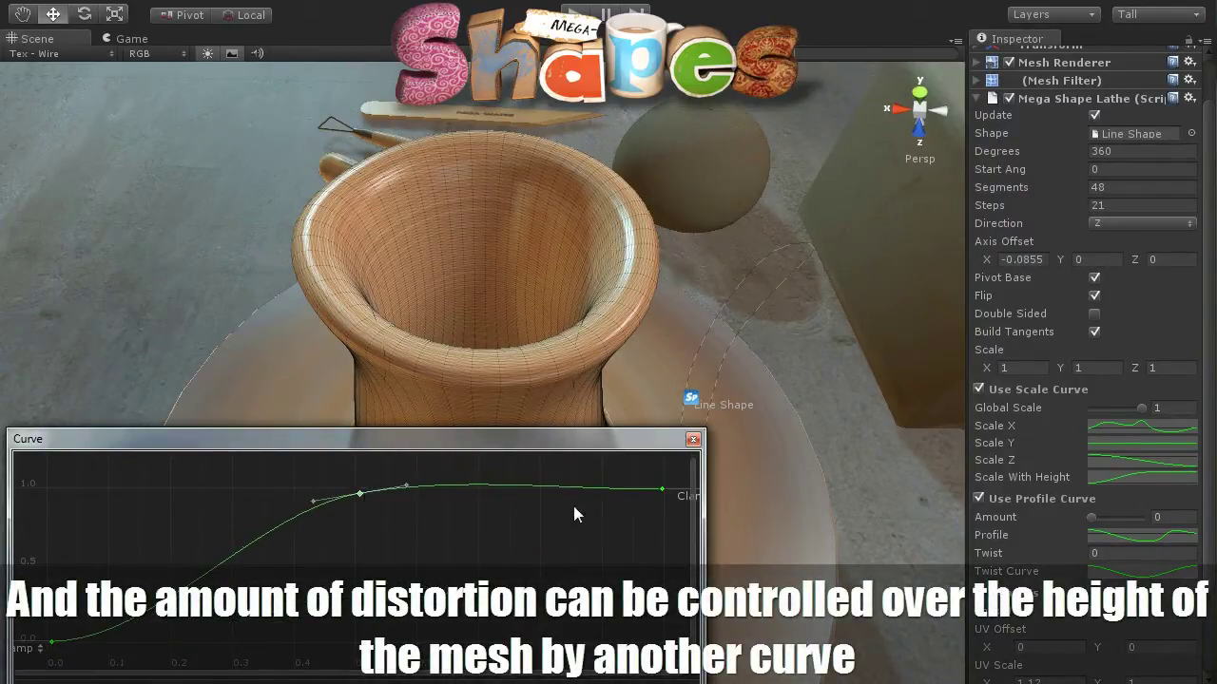
pyautogui.moveTo(662, 488); pyautogui.dragTo(663, 640)
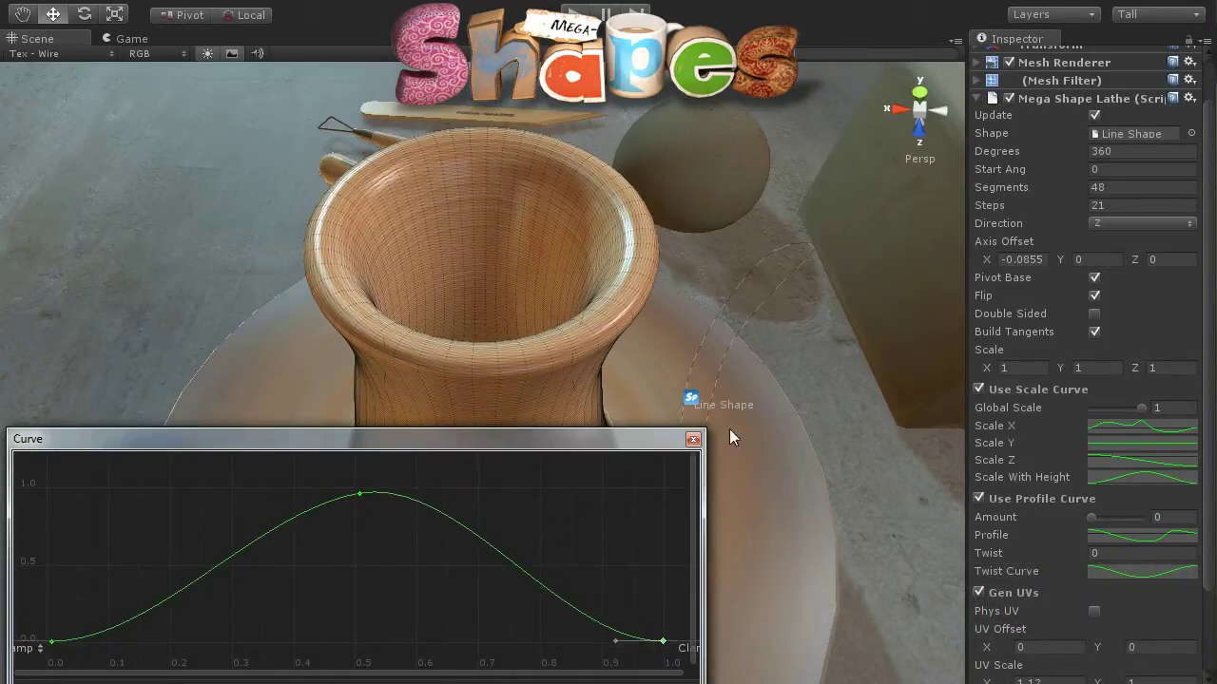
pyautogui.click(692, 439)
pyautogui.moveTo(599, 470)
pyautogui.keyDown('alt'); pyautogui.mouseDown()
pyautogui.moveTo(642, 411)
pyautogui.moveTo(597, 488)
pyautogui.mouseUp(); pyautogui.keyUp('alt')
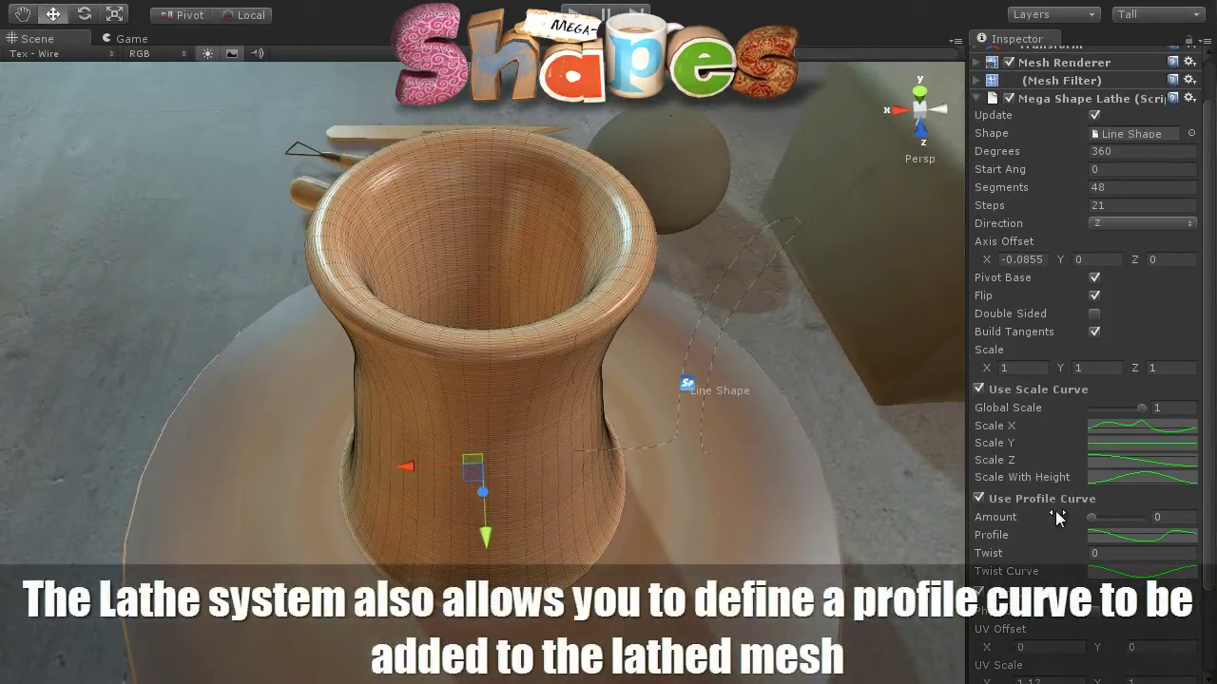
# Toggle the profile curve off and on, and raise its Amount so the vase bulges
pyautogui.click(979, 497)
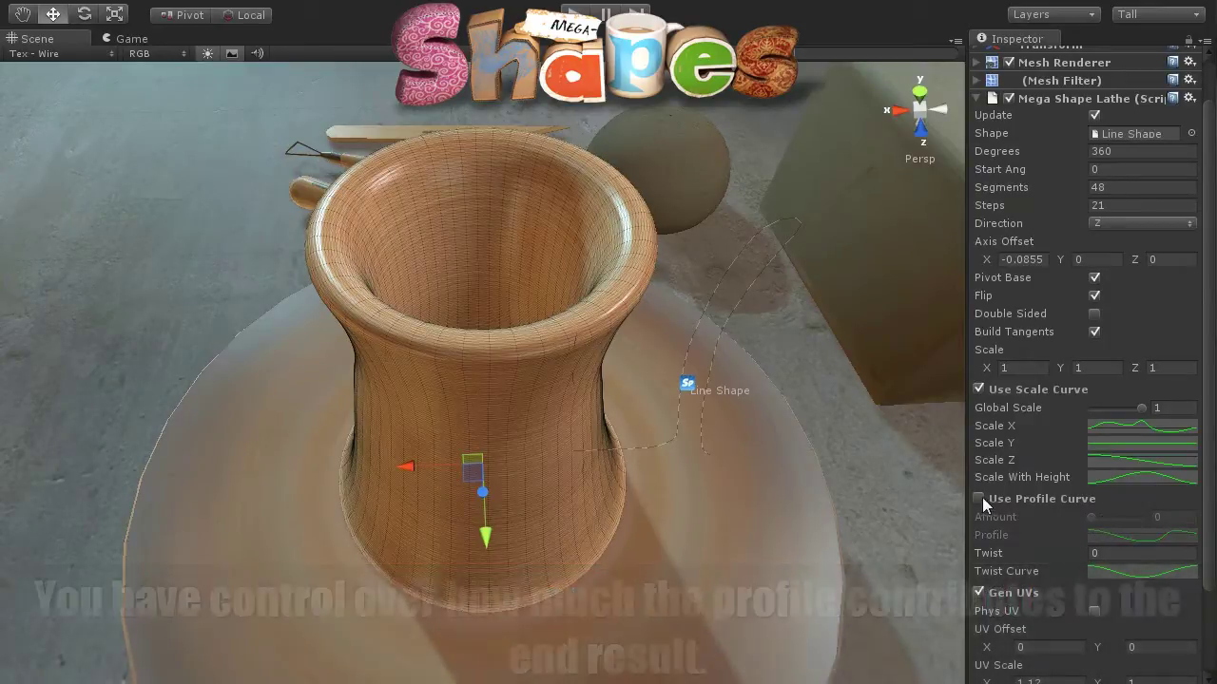
pyautogui.click(979, 497)
pyautogui.moveTo(1089, 518); pyautogui.dragTo(1105, 519)
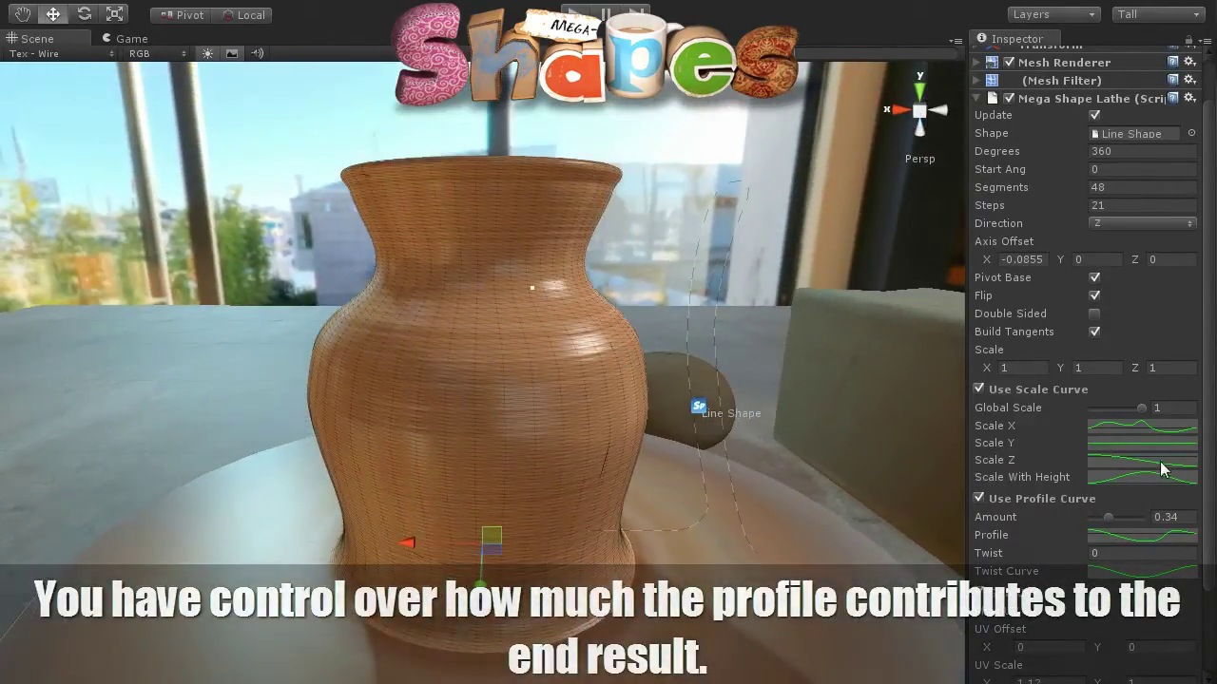
pyautogui.moveTo(1109, 518)
pyautogui.mouseDown()
pyautogui.moveTo(1136, 516)
pyautogui.moveTo(1076, 506)
pyautogui.moveTo(1114, 511)
pyautogui.mouseUp()
# Add a new key to the Profile curve, drag it upward, then lower the Amount
pyautogui.click(1135, 538)
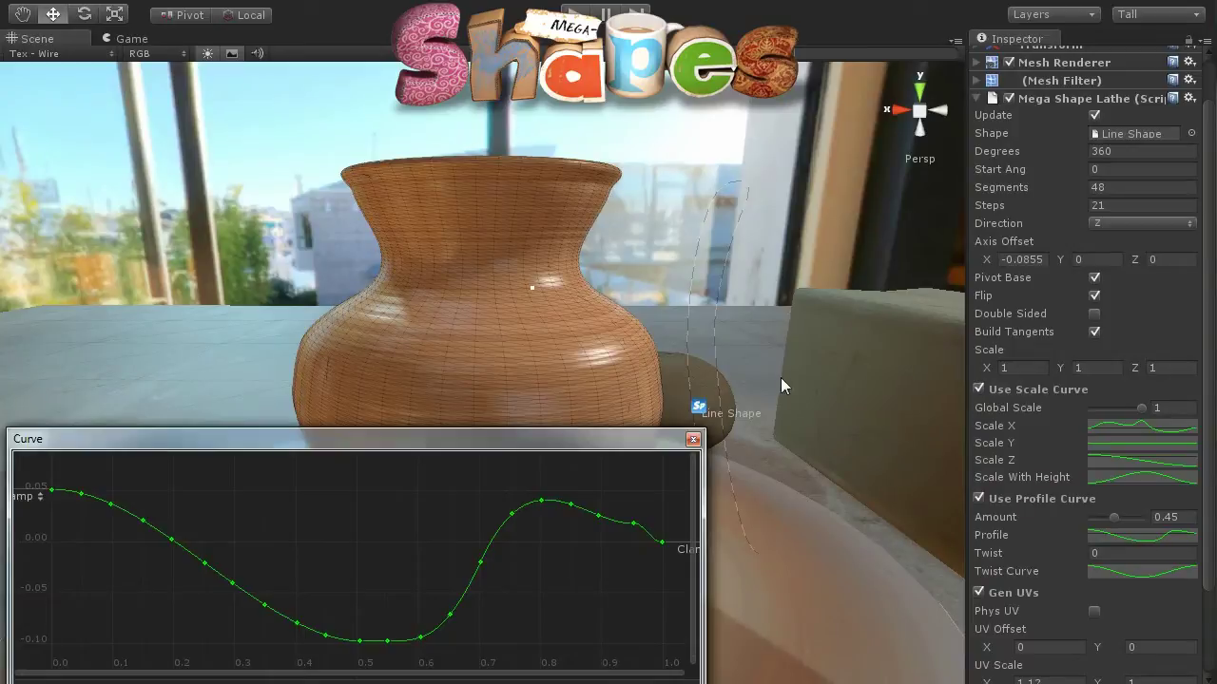
pyautogui.doubleClick(481, 566)
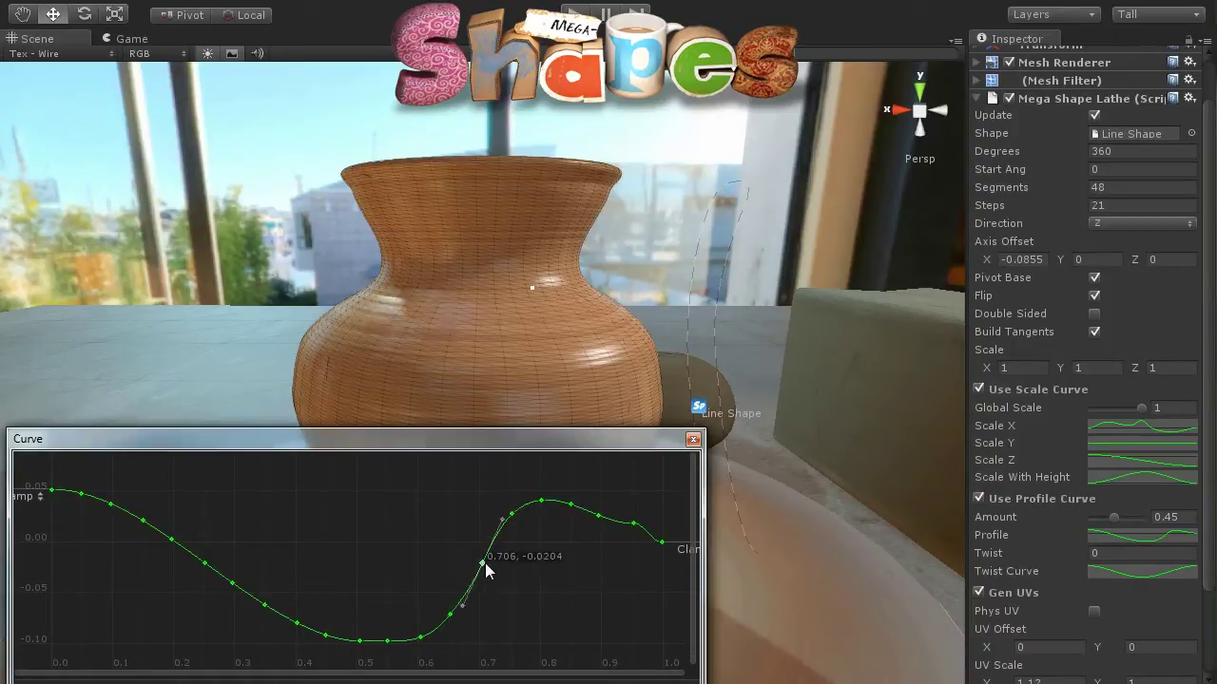
pyautogui.moveTo(482, 568); pyautogui.dragTo(502, 532)
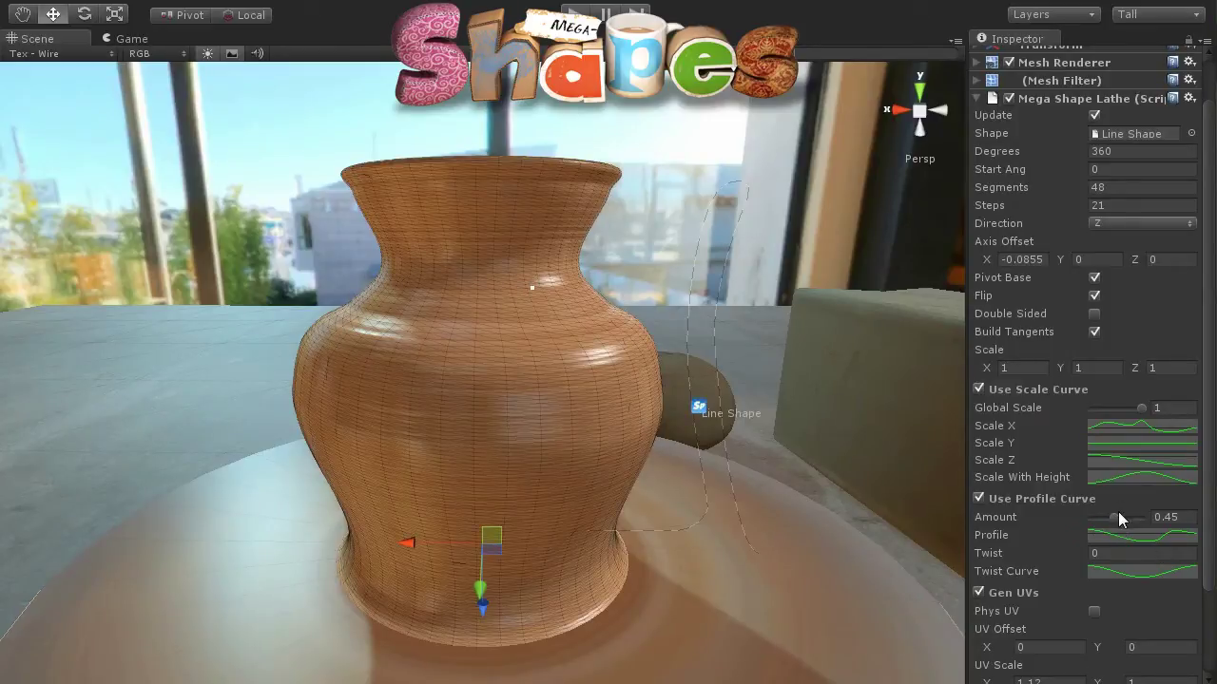
pyautogui.moveTo(1114, 515); pyautogui.dragTo(1054, 516)
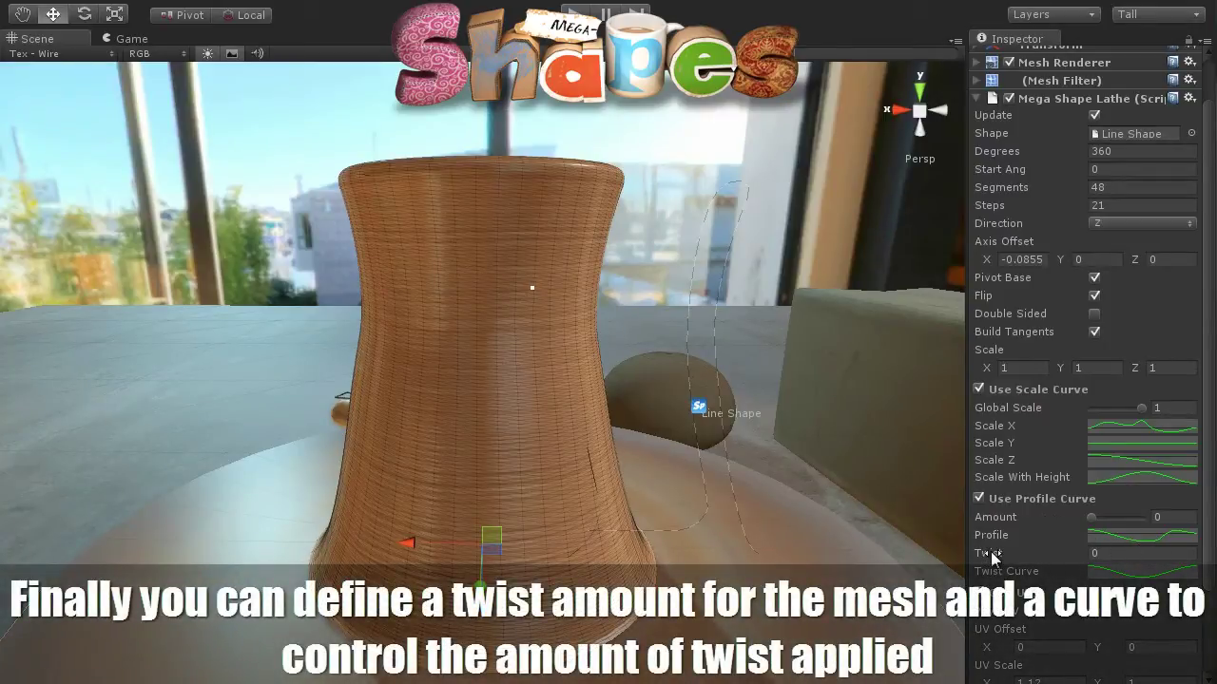
# Twist the vase slightly and flatten the Twist Curve so the twist is even
pyautogui.moveTo(992, 556); pyautogui.dragTo(1045, 556)
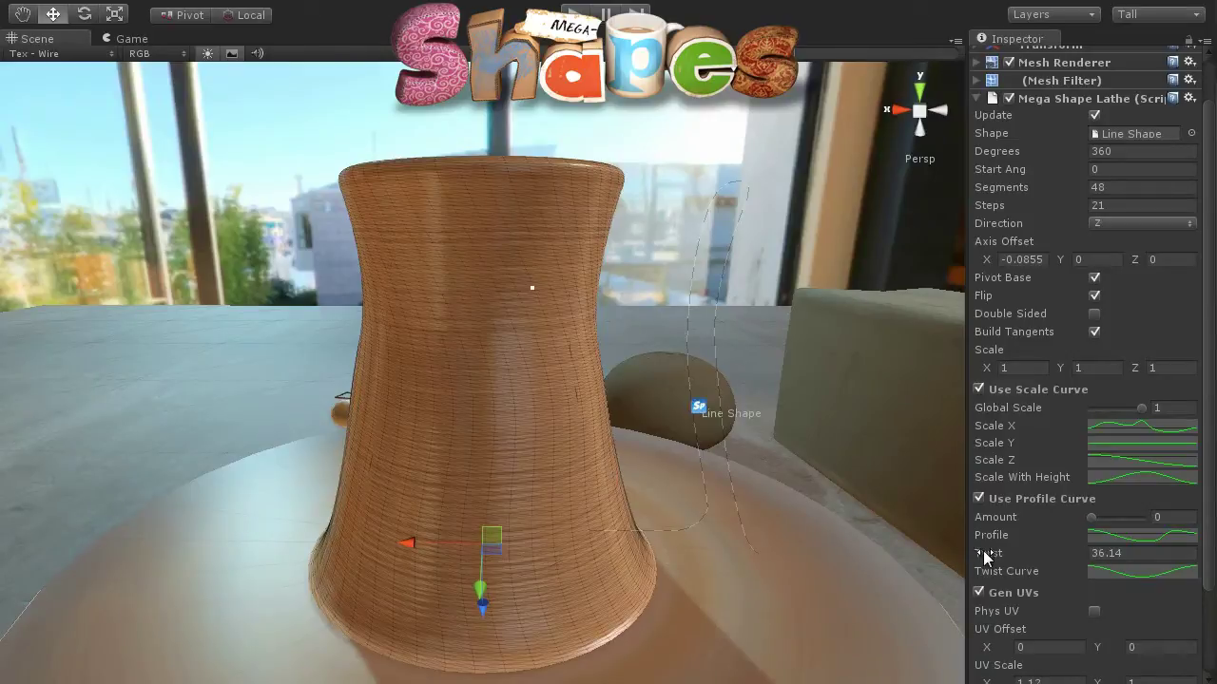
pyautogui.moveTo(986, 558); pyautogui.dragTo(993, 558)
pyautogui.click(1144, 583)
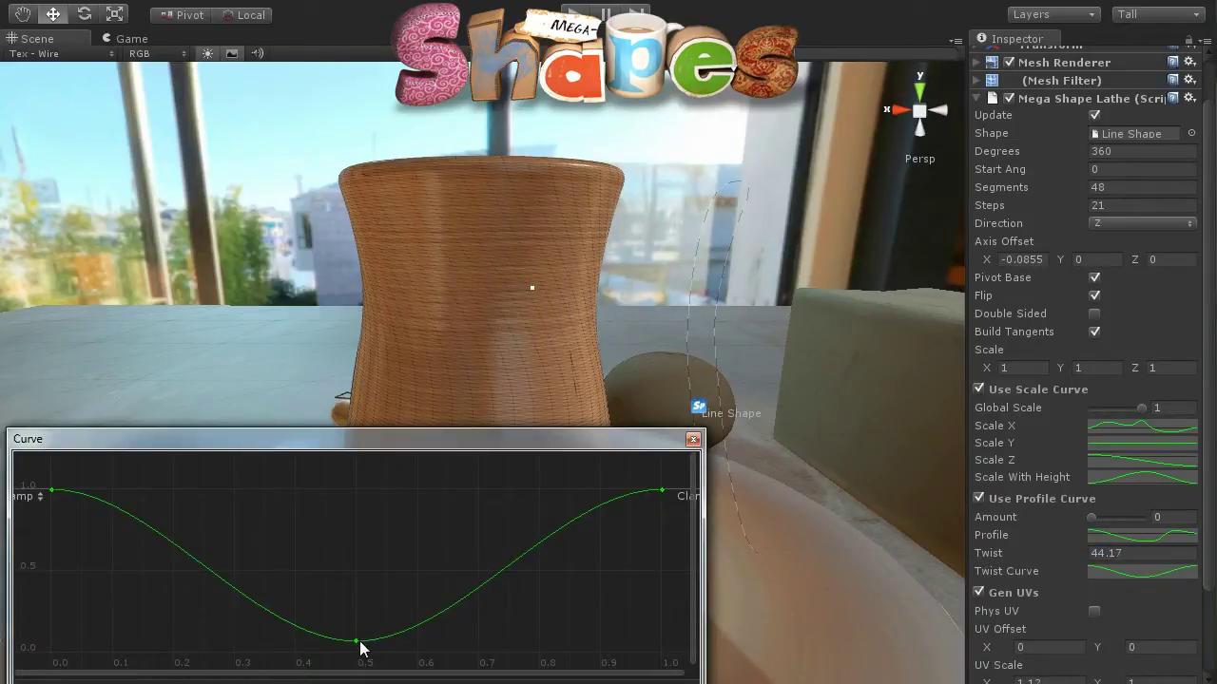
pyautogui.moveTo(359, 629); pyautogui.dragTo(356, 491)
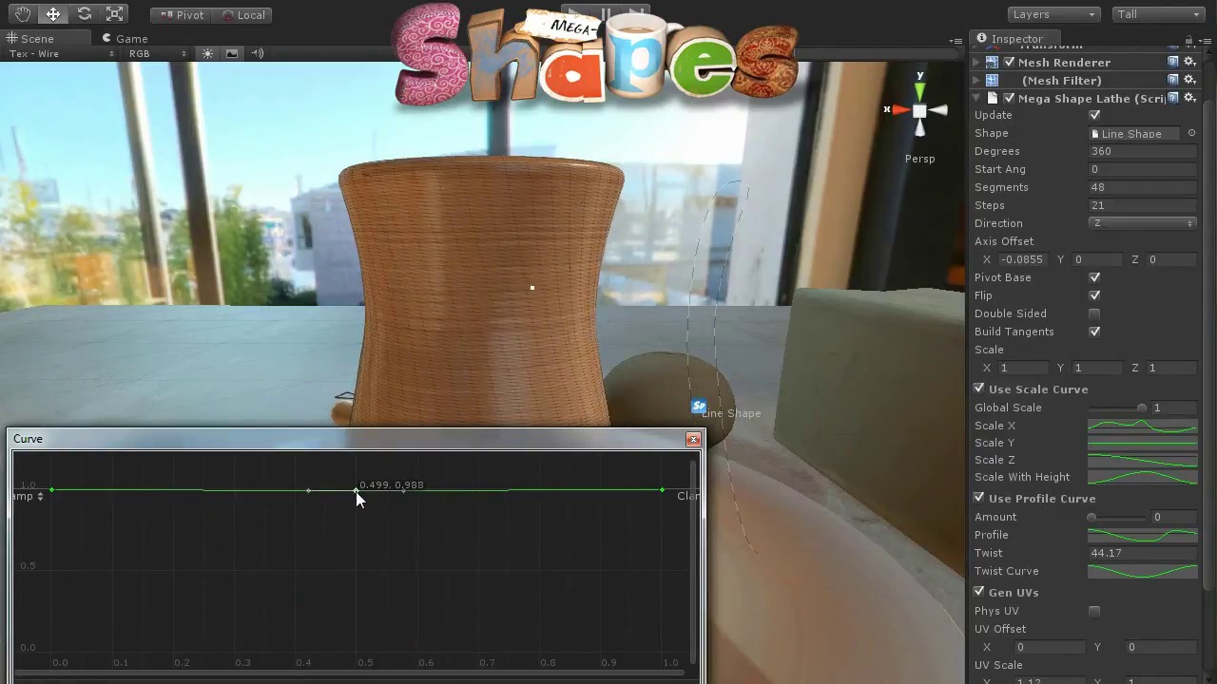
pyautogui.click(693, 439)
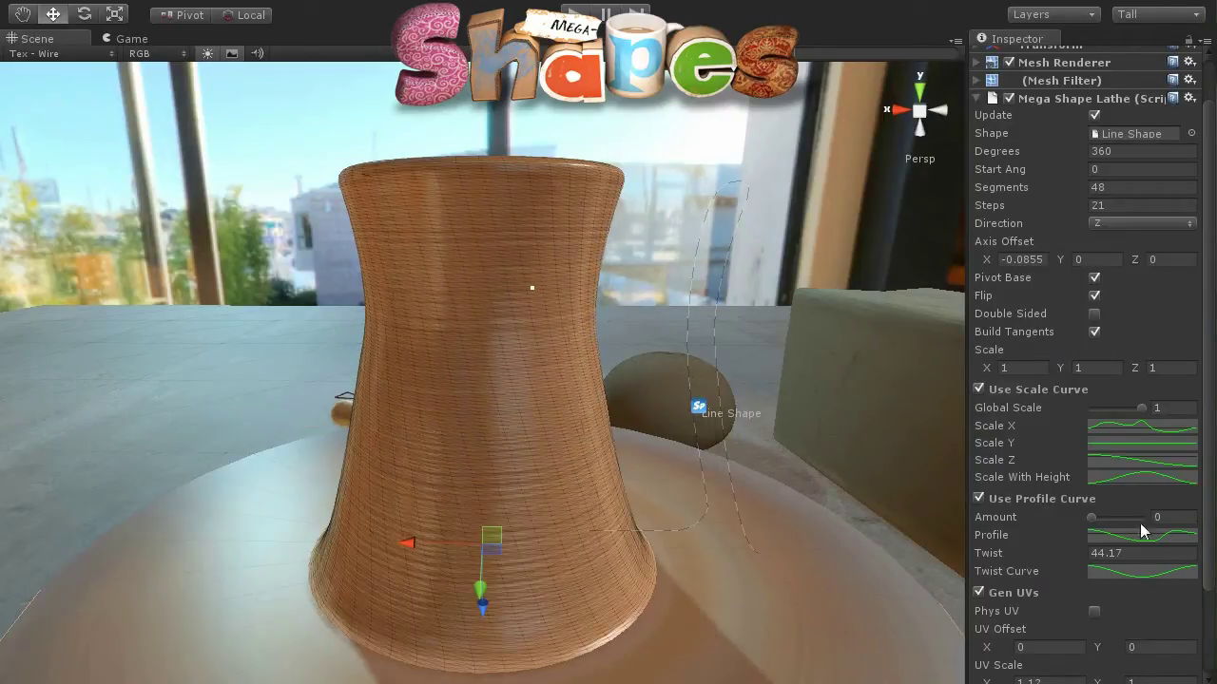
# Try a large negative twist, cancel it, lower Twist to about 30.9, and select the field
pyautogui.moveTo(984, 559)
pyautogui.mouseDown()
pyautogui.moveTo(104, 478)
pyautogui.moveTo(1012, 504)
pyautogui.mouseUp()
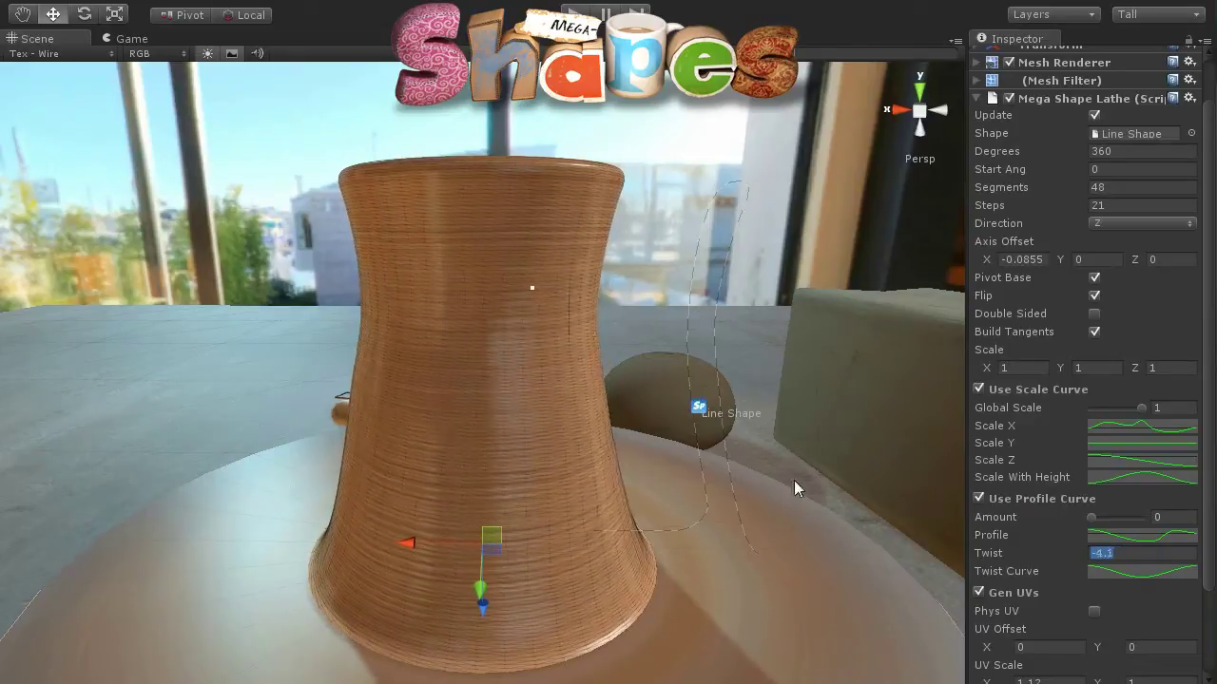
pyautogui.press('Escape')
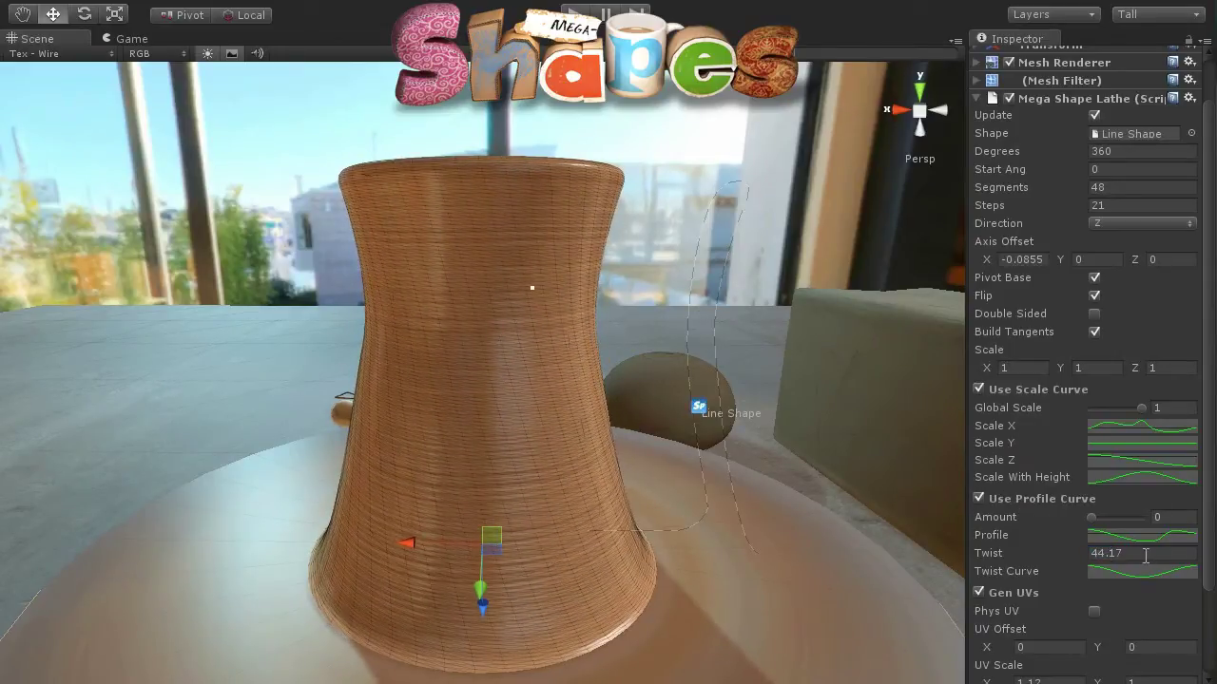
pyautogui.moveTo(1140, 556); pyautogui.dragTo(1077, 568)
pyautogui.write('30.9')
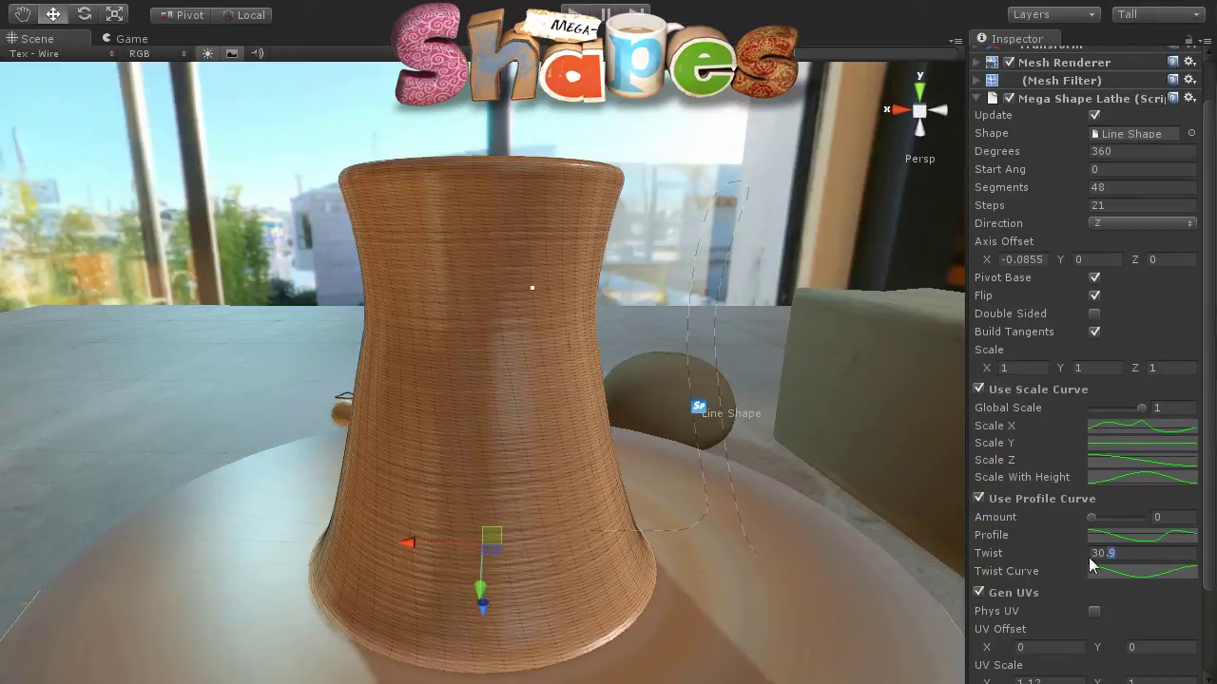
pyautogui.click(1080, 561)
# Set Twist to 0 and toggle physical UV mapping on and back off
pyautogui.write('0')
pyautogui.scroll(-3, 1209, 553)
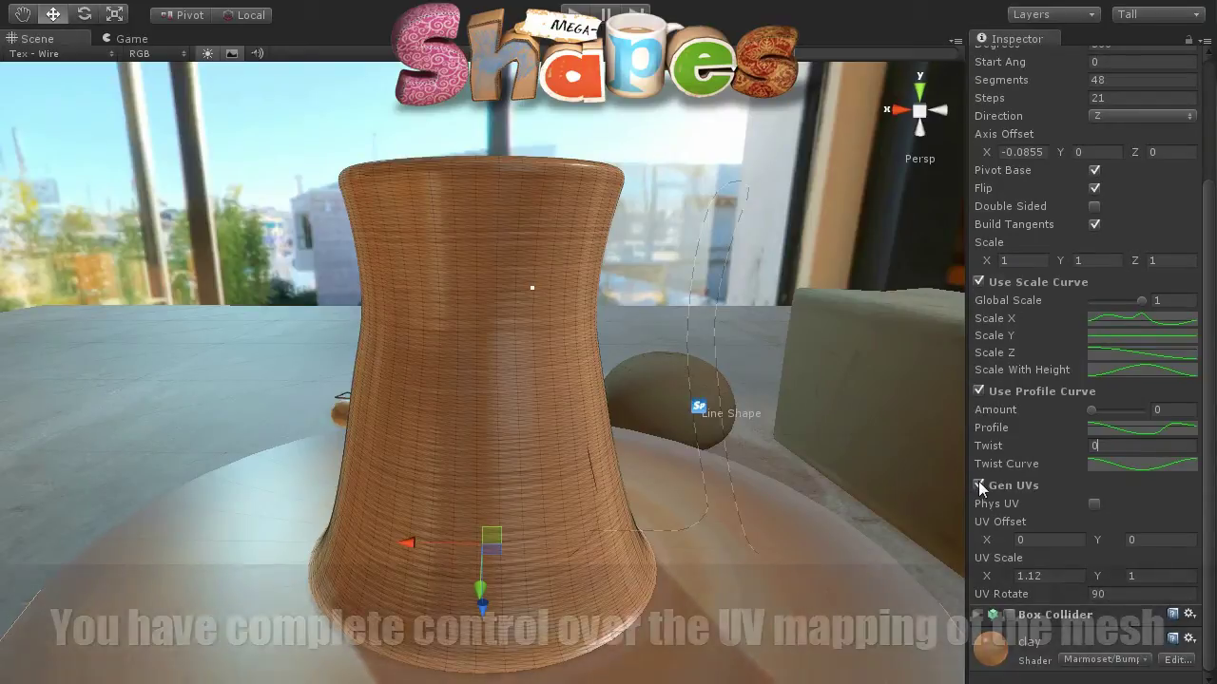
pyautogui.click(1094, 505)
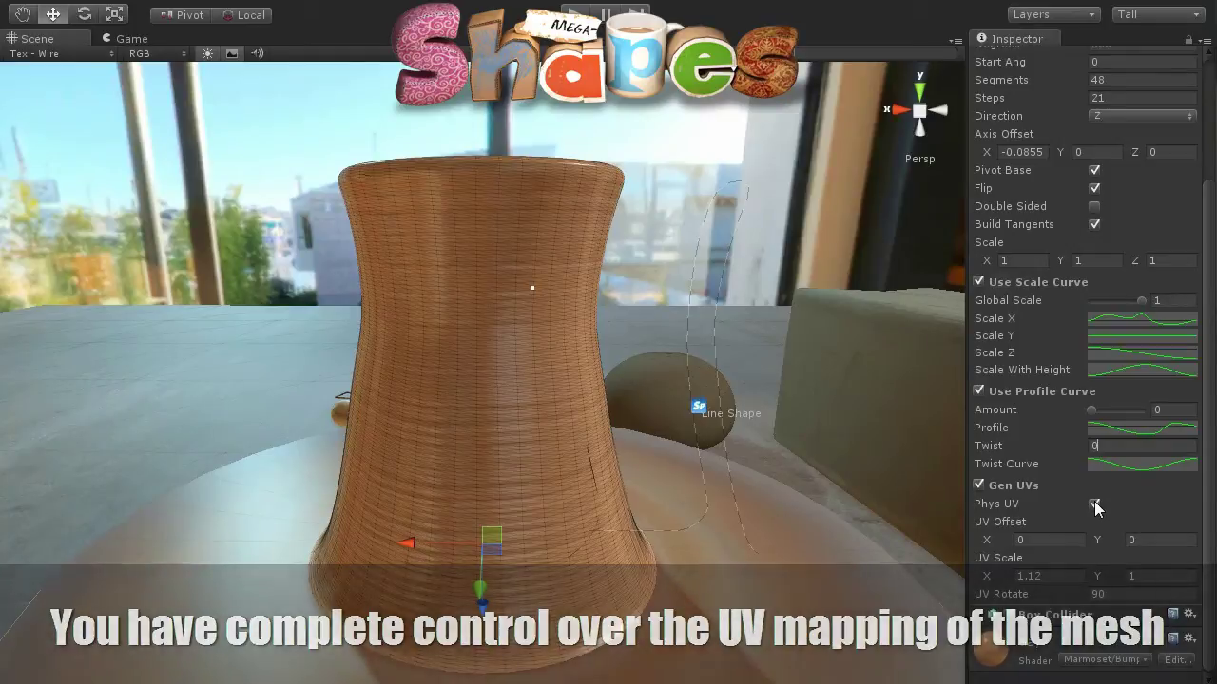
pyautogui.click(1094, 504)
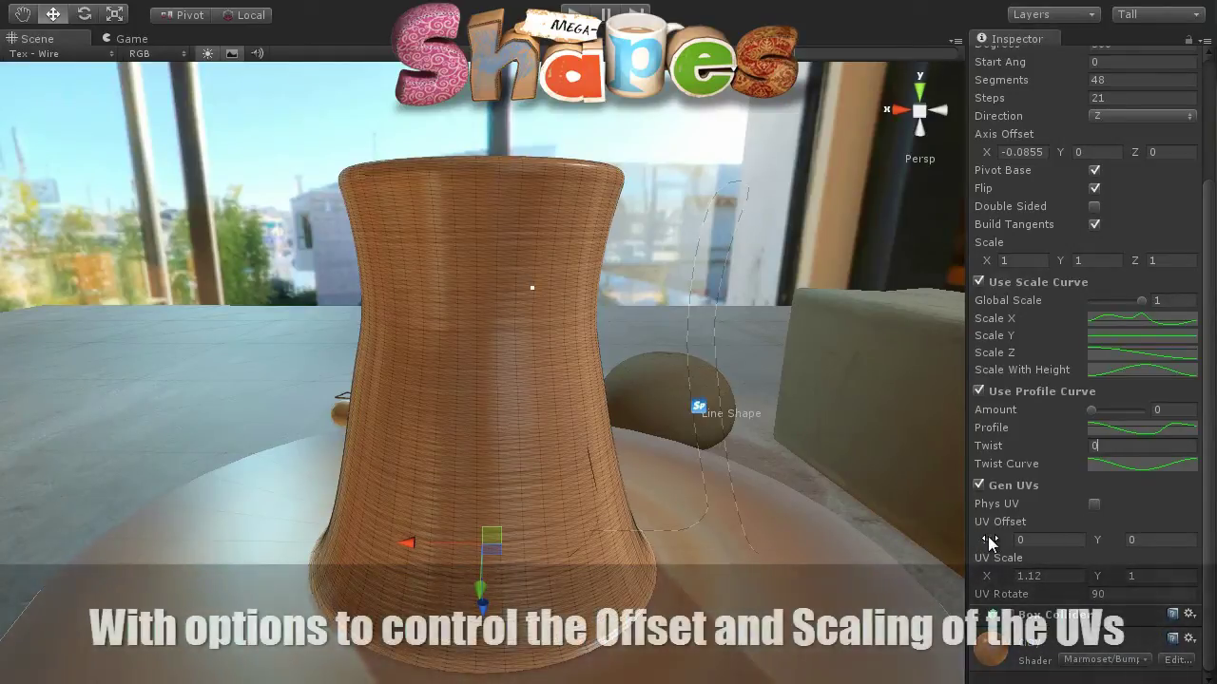
# Set UV Scale X to 0.5, reset UV Offset X to 0, and UV Rotate to 68.44
pyautogui.moveTo(992, 540)
pyautogui.mouseDown()
pyautogui.moveTo(1013, 540)
pyautogui.moveTo(991, 542)
pyautogui.mouseUp()
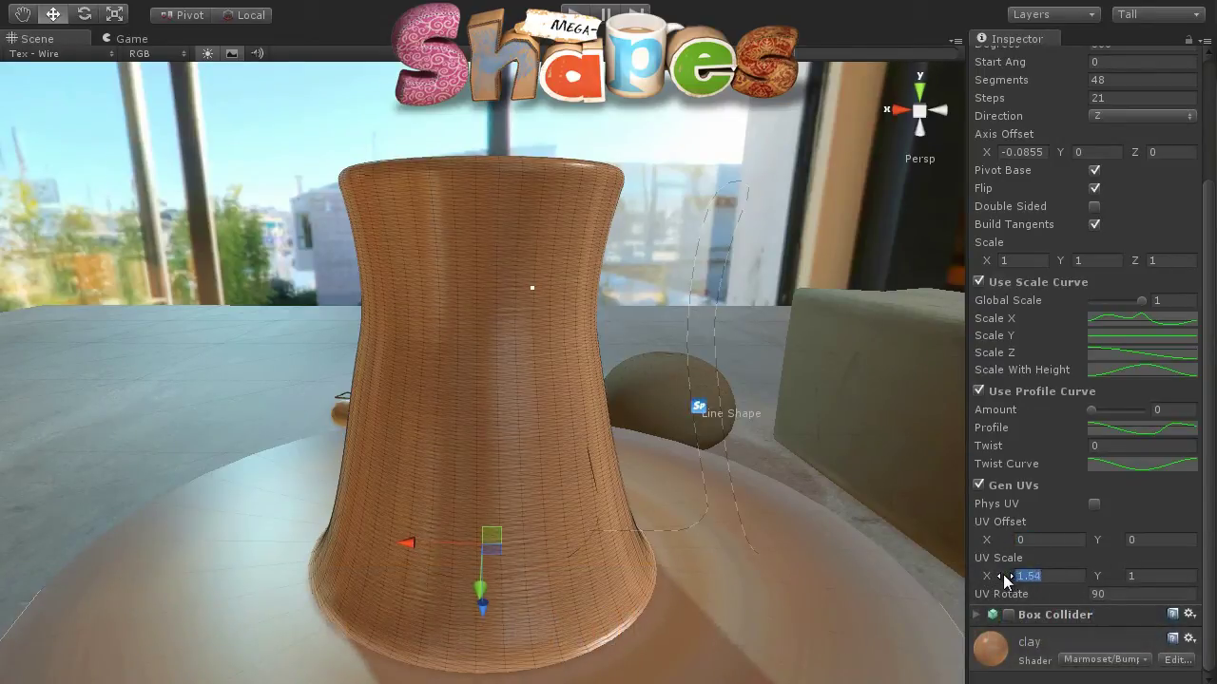
pyautogui.moveTo(1005, 575); pyautogui.dragTo(980, 571)
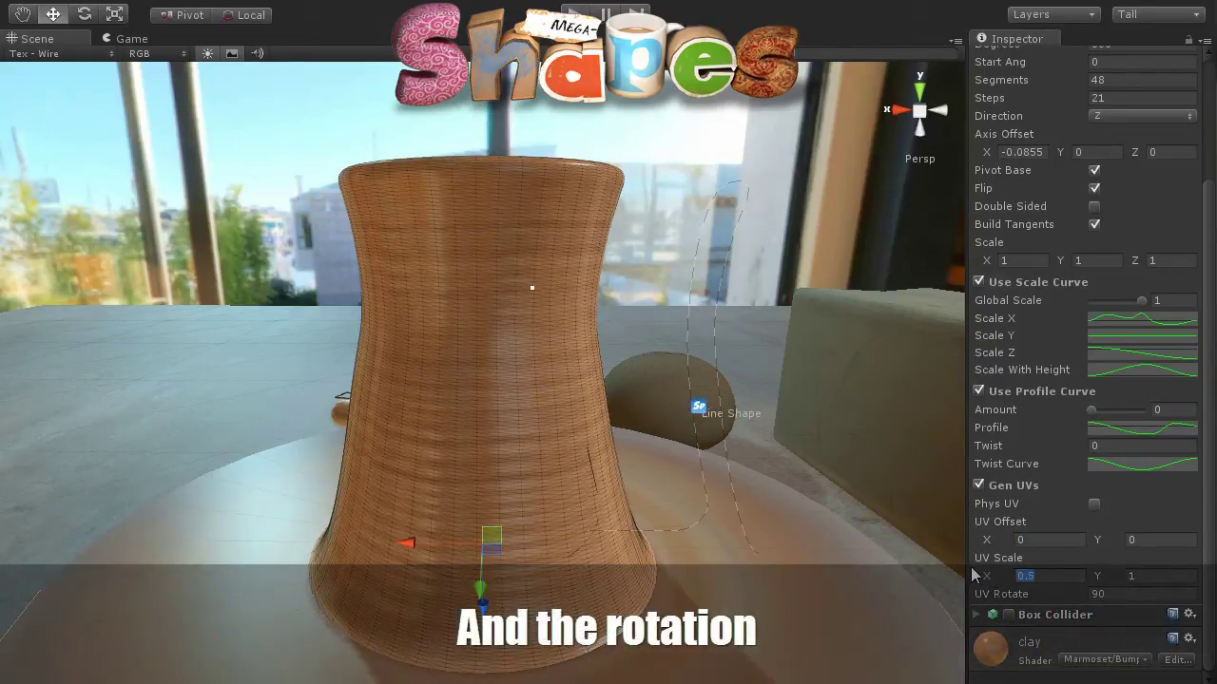
pyautogui.moveTo(987, 542); pyautogui.dragTo(1002, 542)
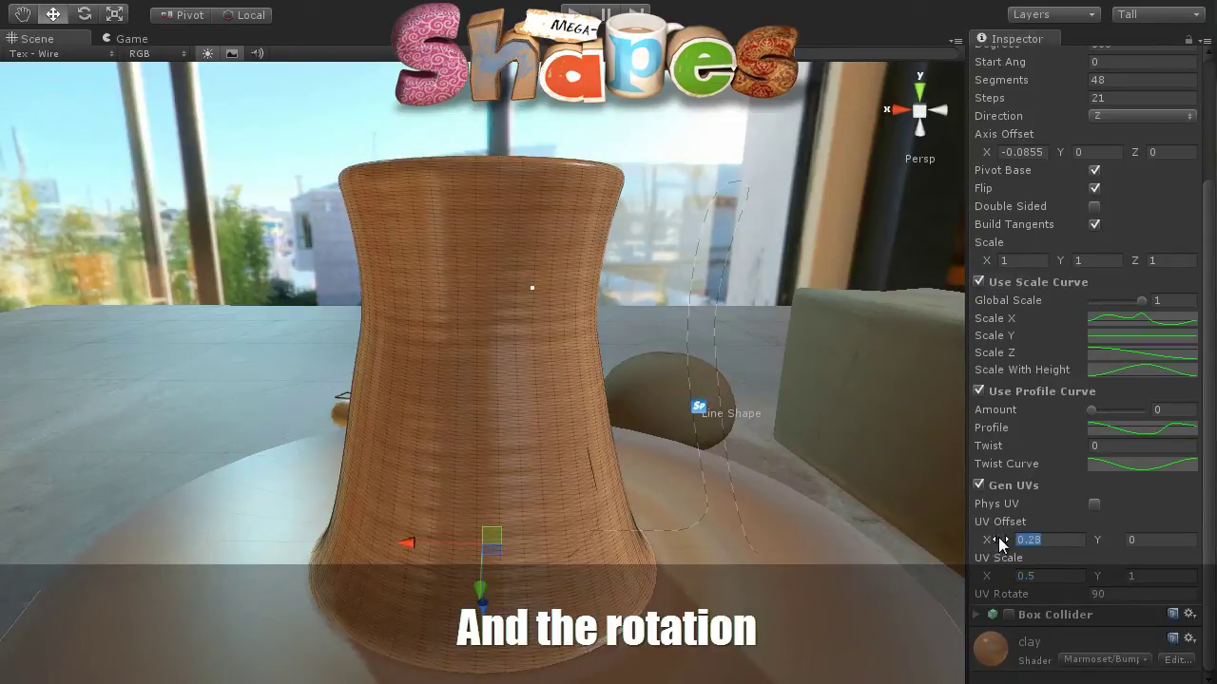
pyautogui.write('0')
pyautogui.press('Return')
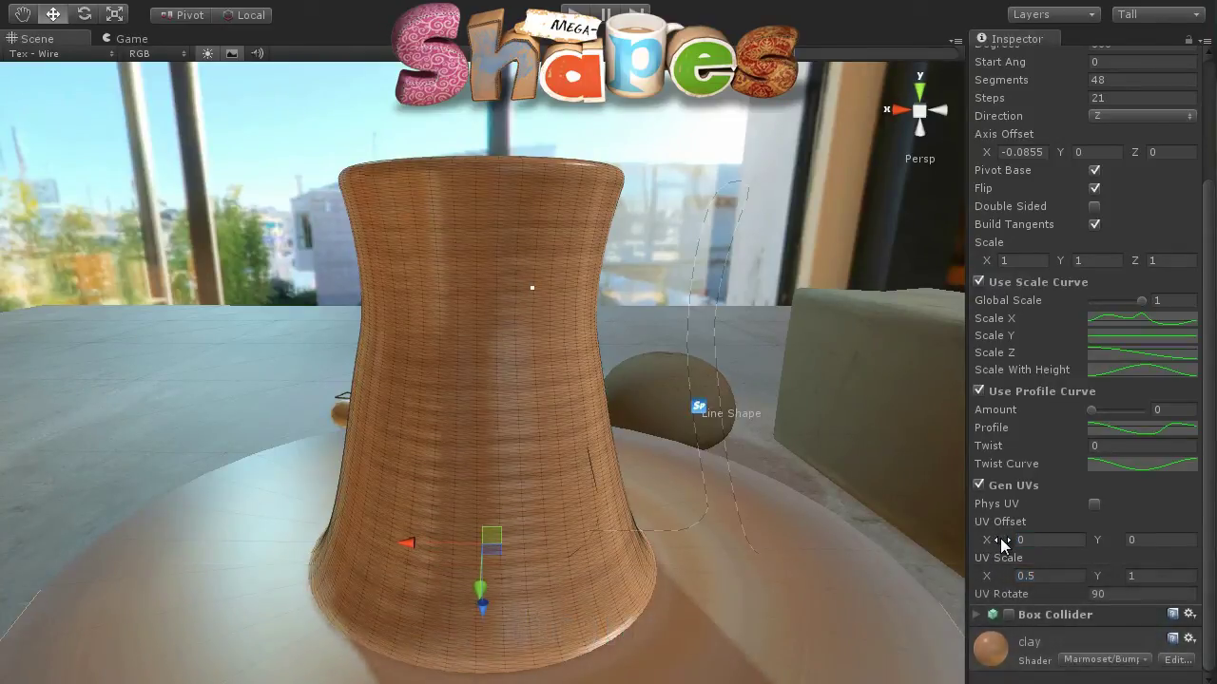
pyautogui.moveTo(988, 591); pyautogui.dragTo(672, 572)
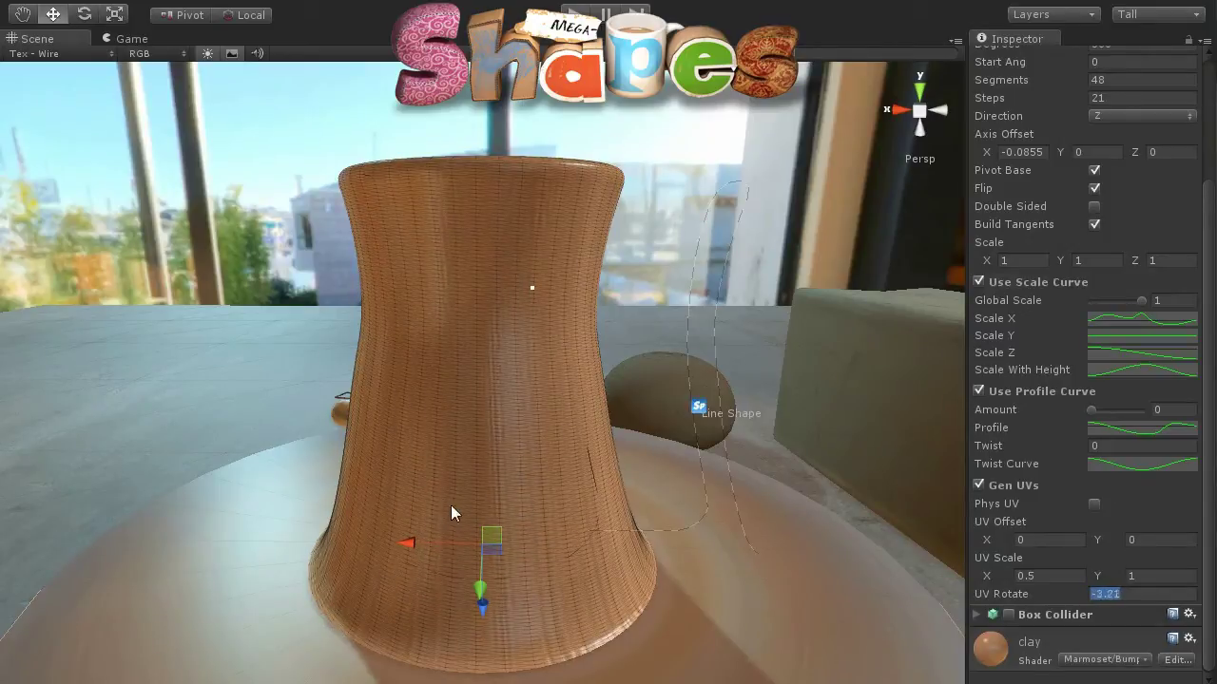
pyautogui.moveTo(463, 504); pyautogui.dragTo(363, 429)
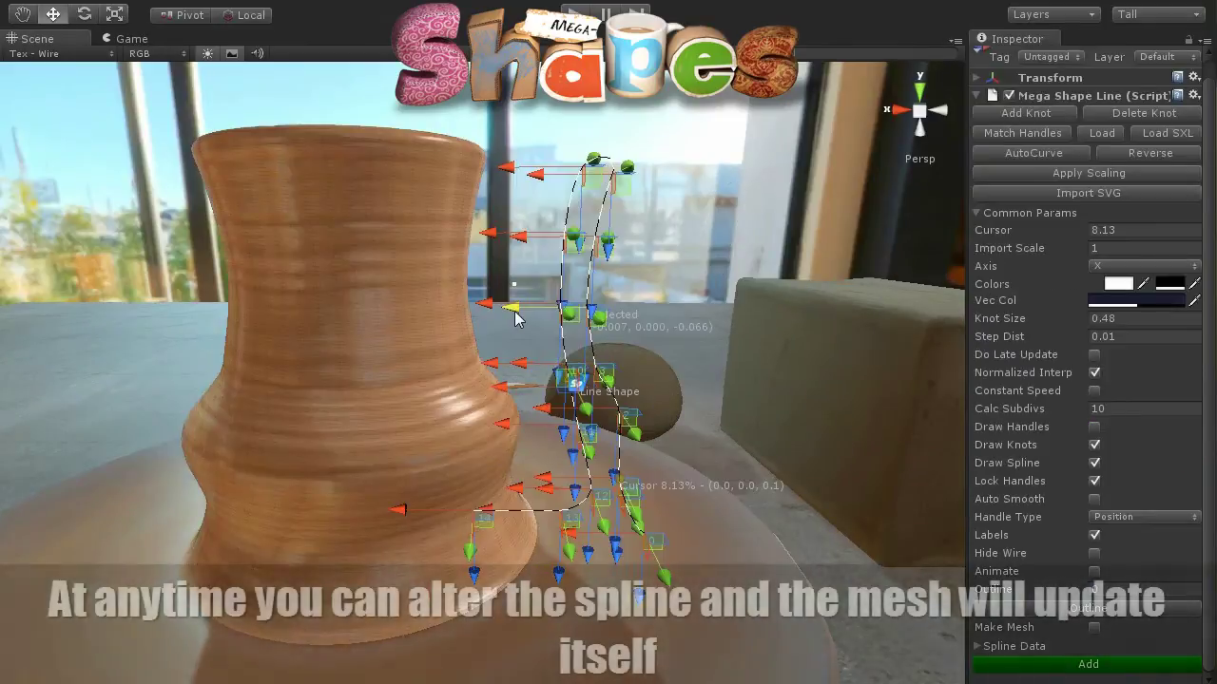
# Drag the spline's upper knot handles to deepen the bulges and form a thick, rounded top rim
pyautogui.moveTo(516, 319); pyautogui.dragTo(552, 321)
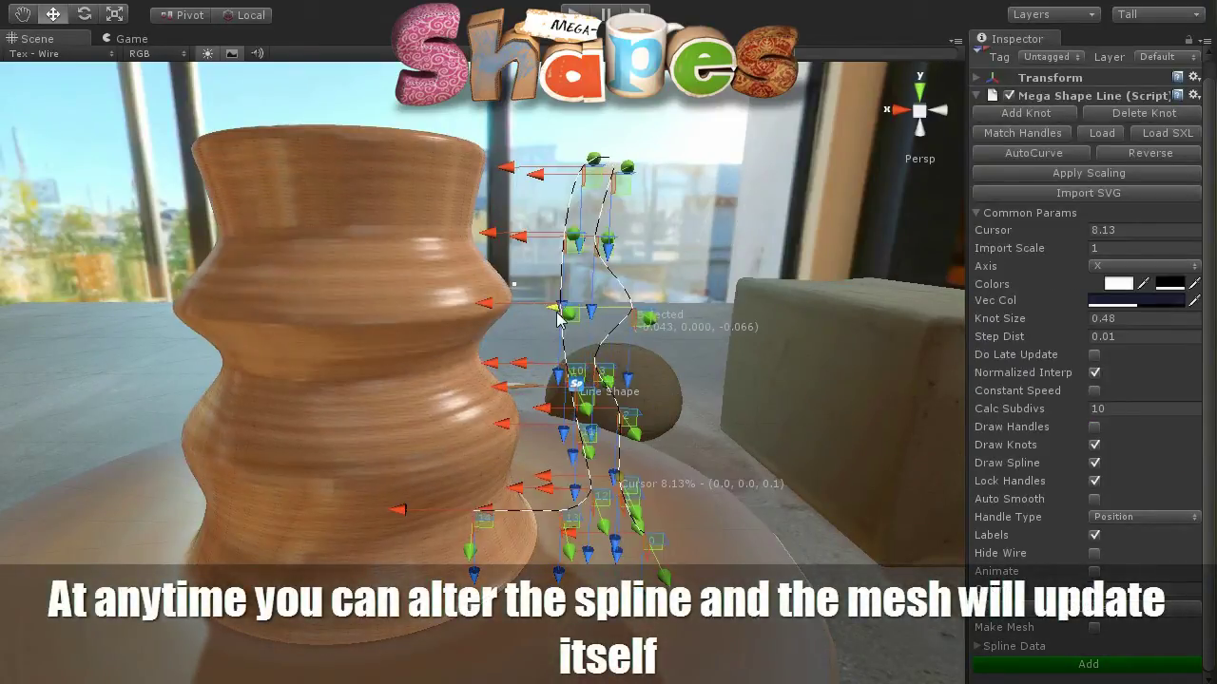
pyautogui.moveTo(571, 235)
pyautogui.mouseDown()
pyautogui.moveTo(507, 249)
pyautogui.moveTo(474, 233)
pyautogui.mouseUp()
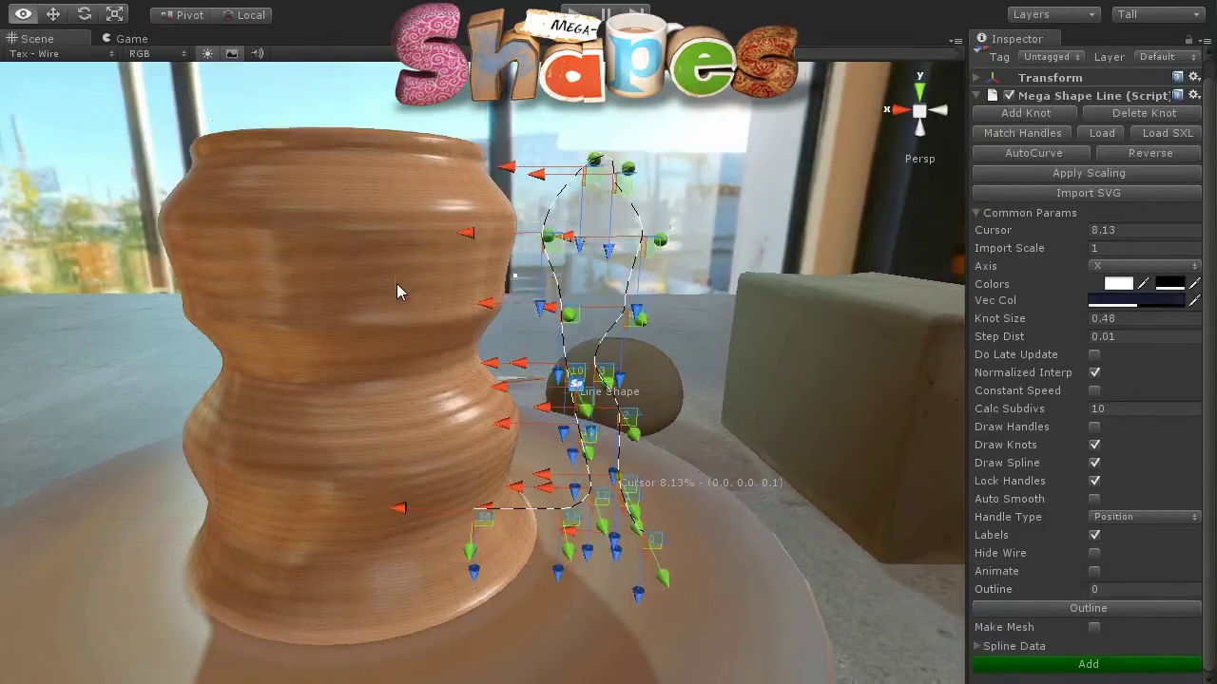
pyautogui.keyDown('alt'); pyautogui.moveTo(399, 287); pyautogui.dragTo(493, 324); pyautogui.keyUp('alt')
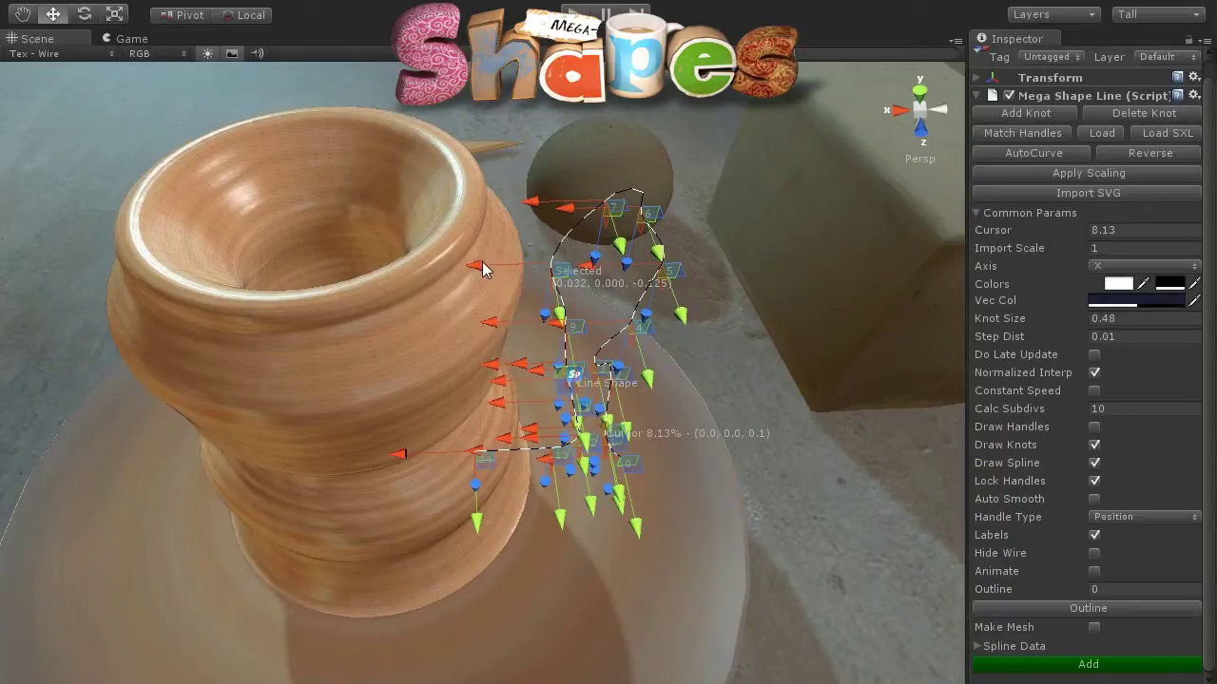
pyautogui.moveTo(482, 261); pyautogui.dragTo(486, 260)
pyautogui.moveTo(530, 208); pyautogui.dragTo(479, 213)
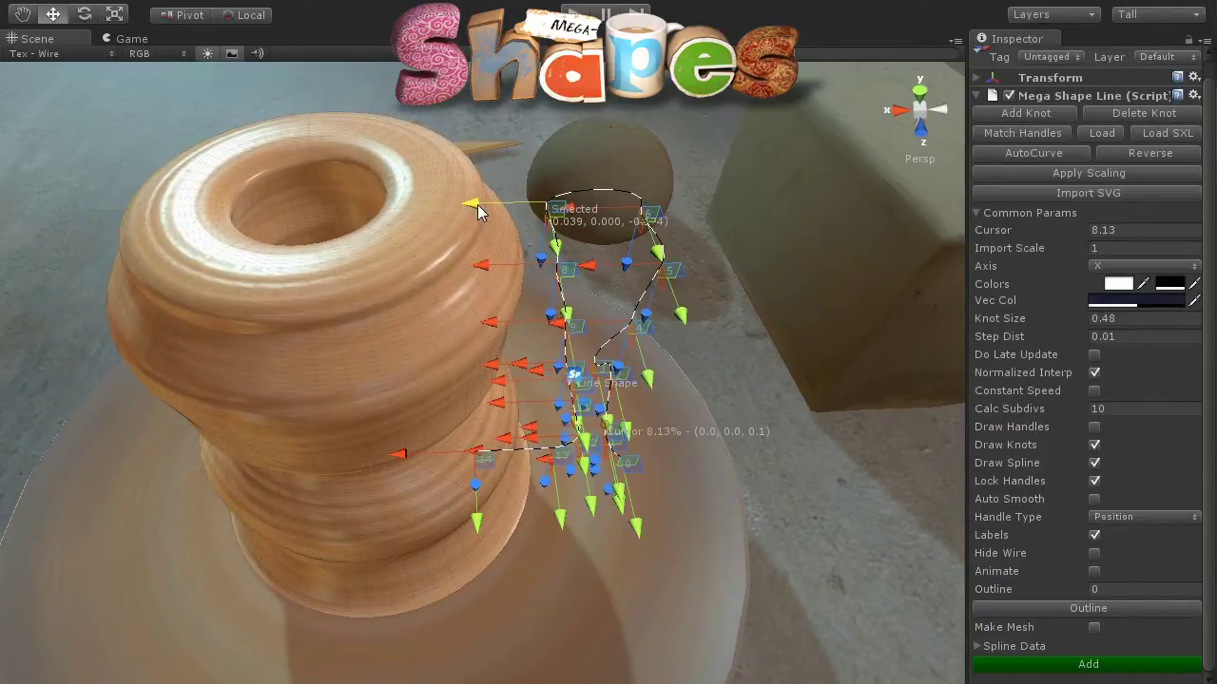
pyautogui.moveTo(561, 205)
pyautogui.mouseDown()
pyautogui.moveTo(660, 219)
pyautogui.moveTo(647, 173)
pyautogui.mouseUp()
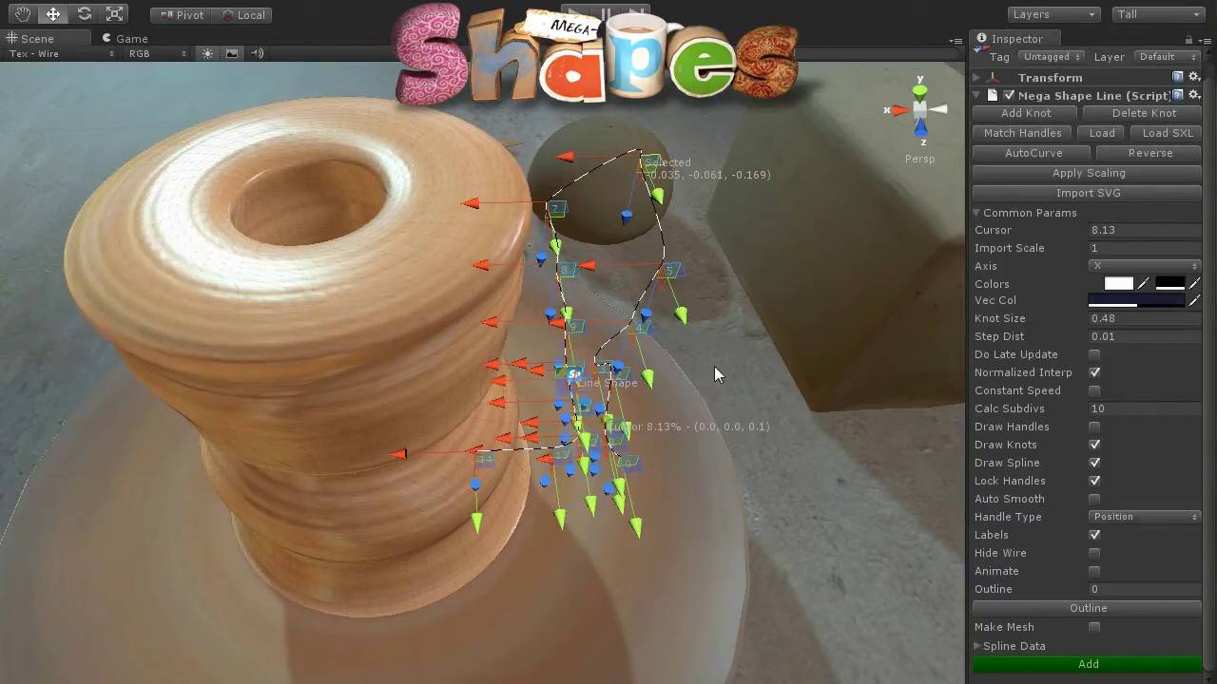
pyautogui.moveTo(714, 366)
pyautogui.keyDown('alt'); pyautogui.mouseDown()
pyautogui.moveTo(674, 303)
pyautogui.moveTo(431, 322)
pyautogui.mouseUp(); pyautogui.keyUp('alt')
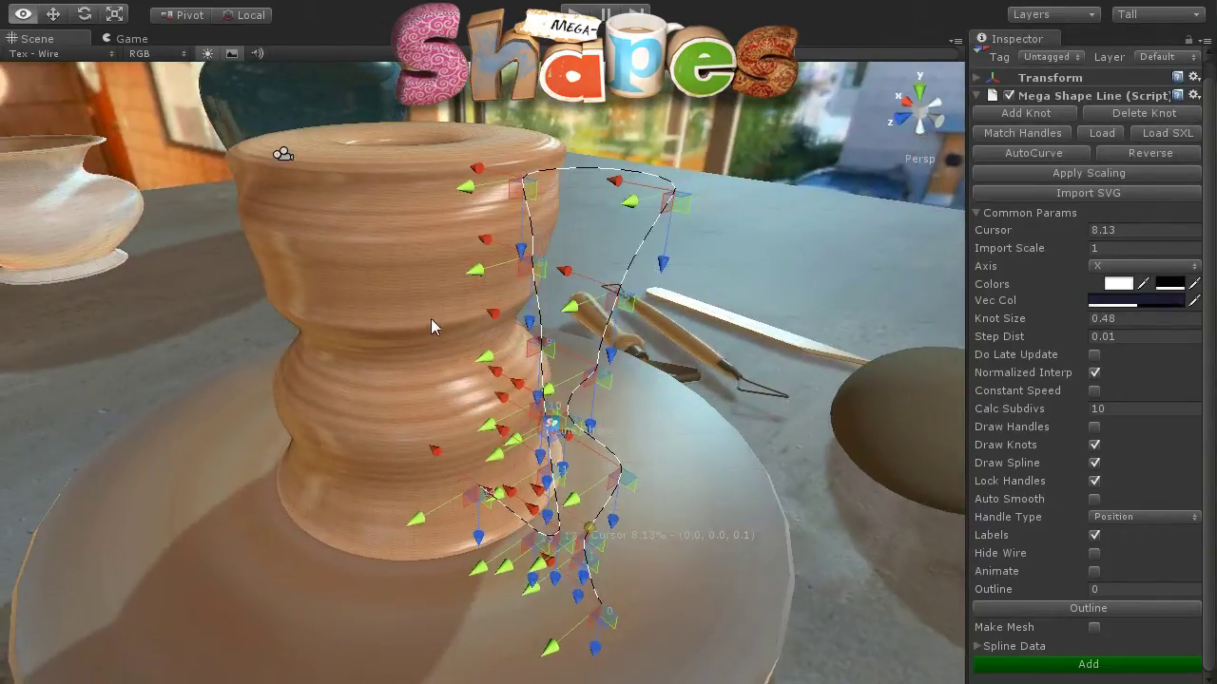
# Move the top-right and middle spline knots outward so the top flares into a wide flange
pyautogui.moveTo(652, 203); pyautogui.dragTo(613, 217)
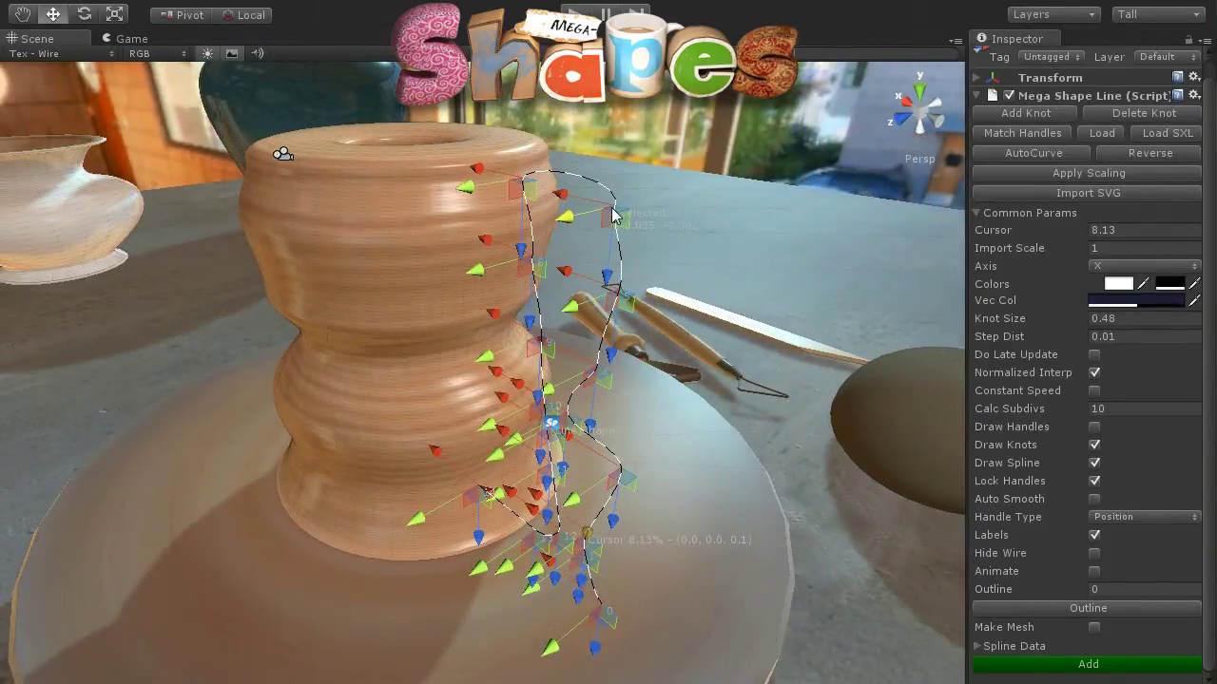
pyautogui.moveTo(573, 195); pyautogui.dragTo(601, 208)
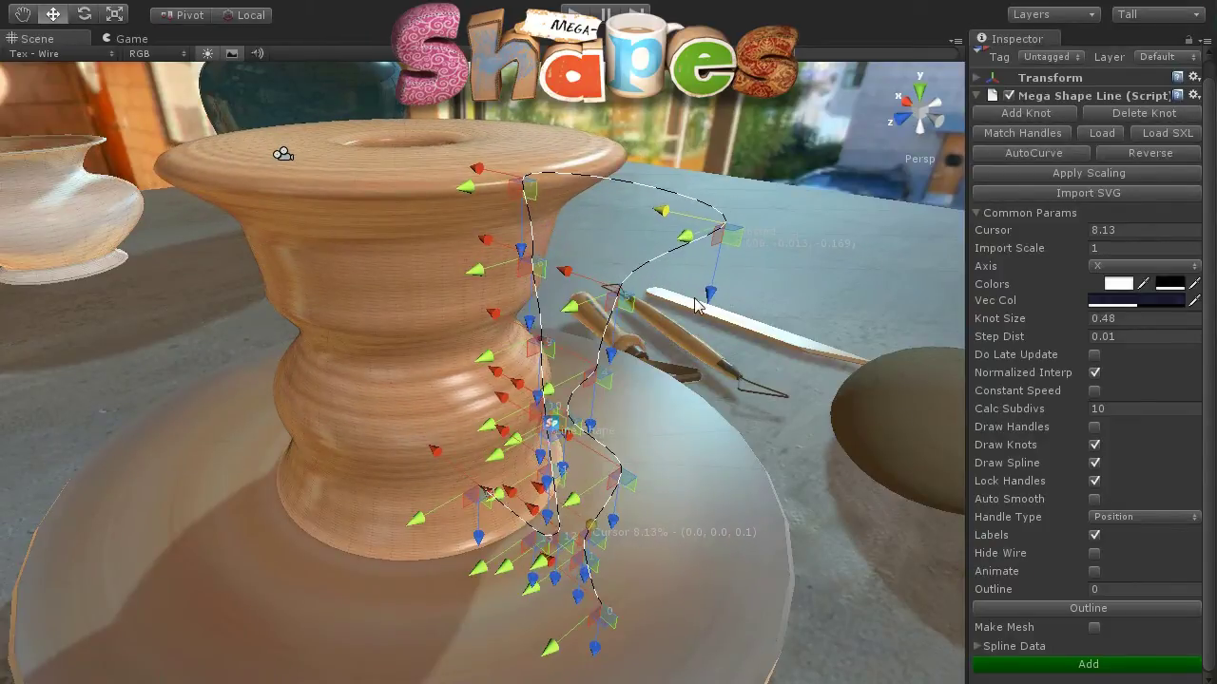
pyautogui.moveTo(711, 280)
pyautogui.mouseDown()
pyautogui.moveTo(698, 246)
pyautogui.moveTo(713, 299)
pyautogui.mouseUp()
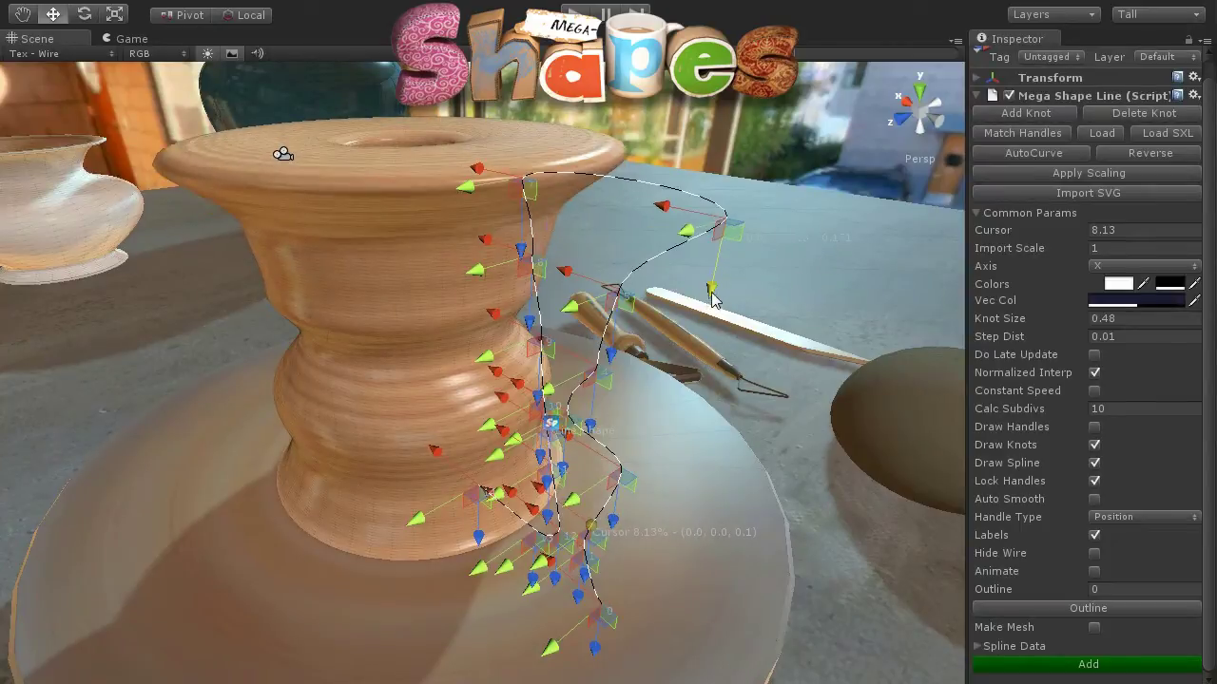
pyautogui.keyDown('alt'); pyautogui.moveTo(679, 438); pyautogui.dragTo(953, 390); pyautogui.keyUp('alt')
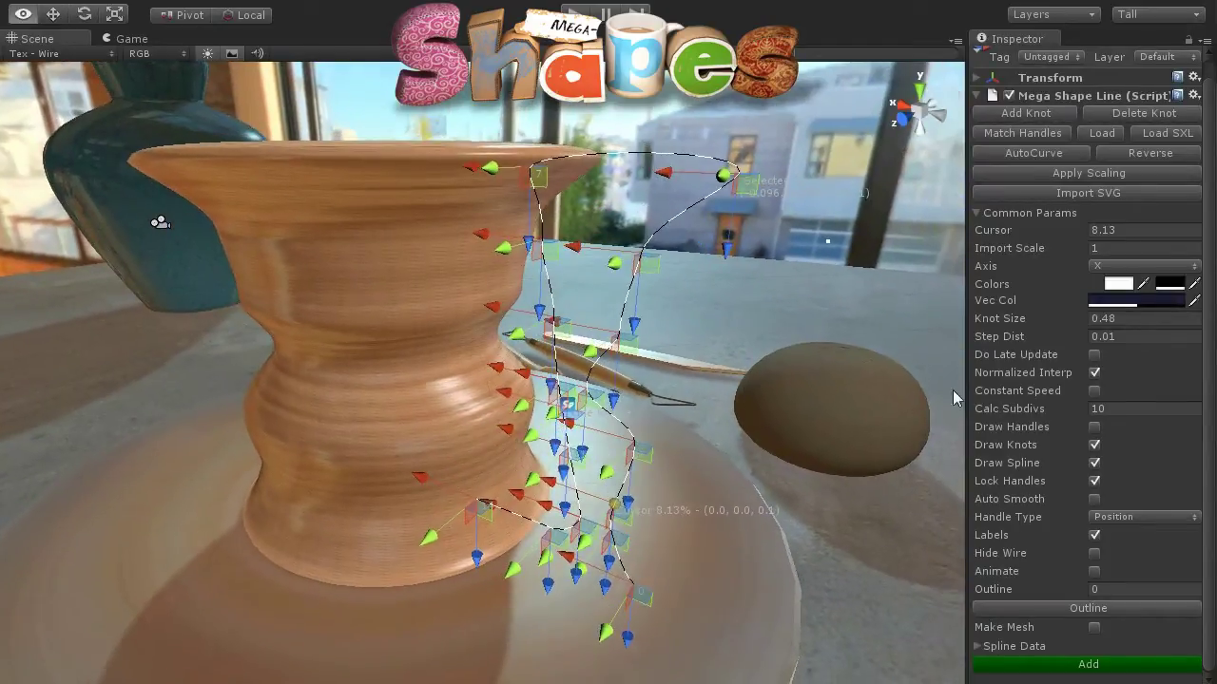
pyautogui.moveTo(630, 358)
pyautogui.mouseDown()
pyautogui.moveTo(770, 359)
pyautogui.moveTo(609, 316)
pyautogui.moveTo(617, 338)
pyautogui.mouseUp()
pyautogui.moveTo(662, 286); pyautogui.dragTo(748, 290)
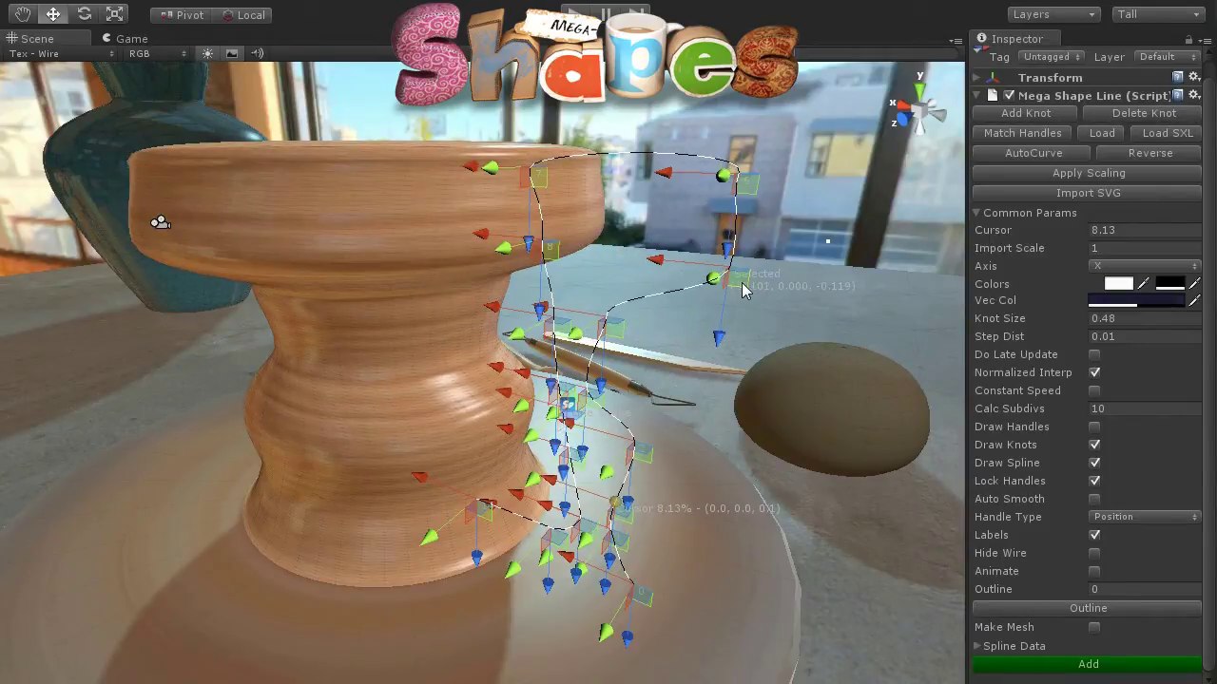
pyautogui.keyDown('alt'); pyautogui.moveTo(436, 243); pyautogui.dragTo(571, 247); pyautogui.keyUp('alt')
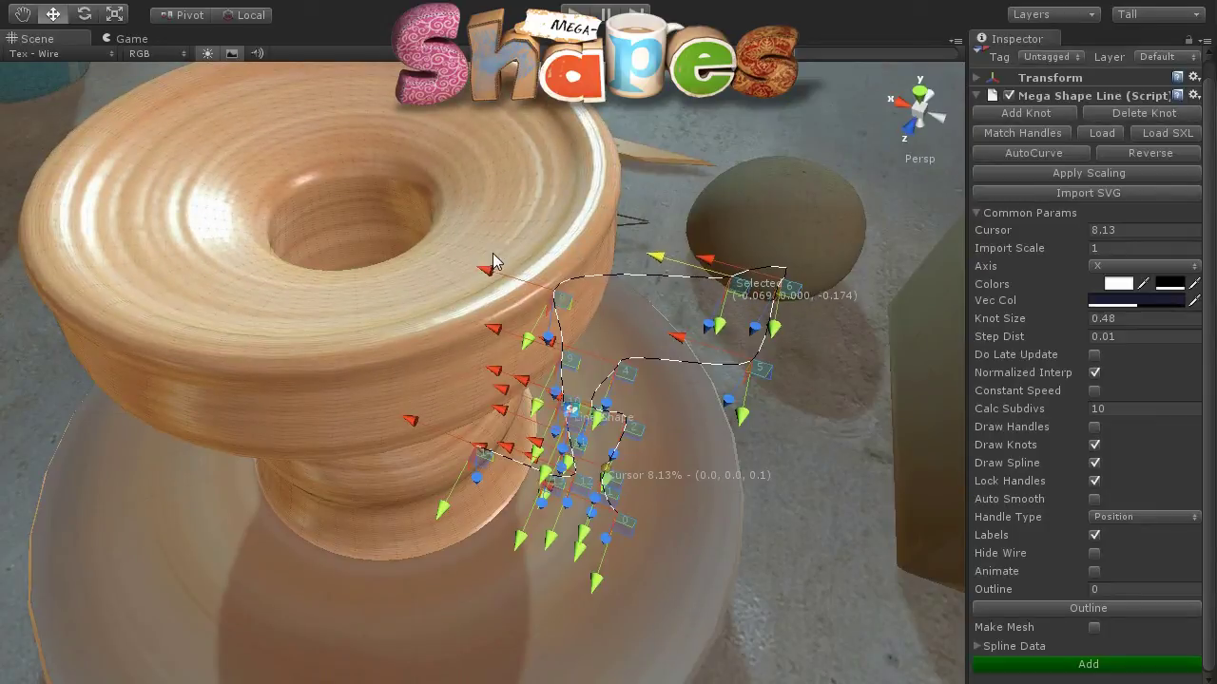
# Drag the top knot handle outward to widen the pot's rim slightly
pyautogui.moveTo(506, 282); pyautogui.dragTo(575, 286)
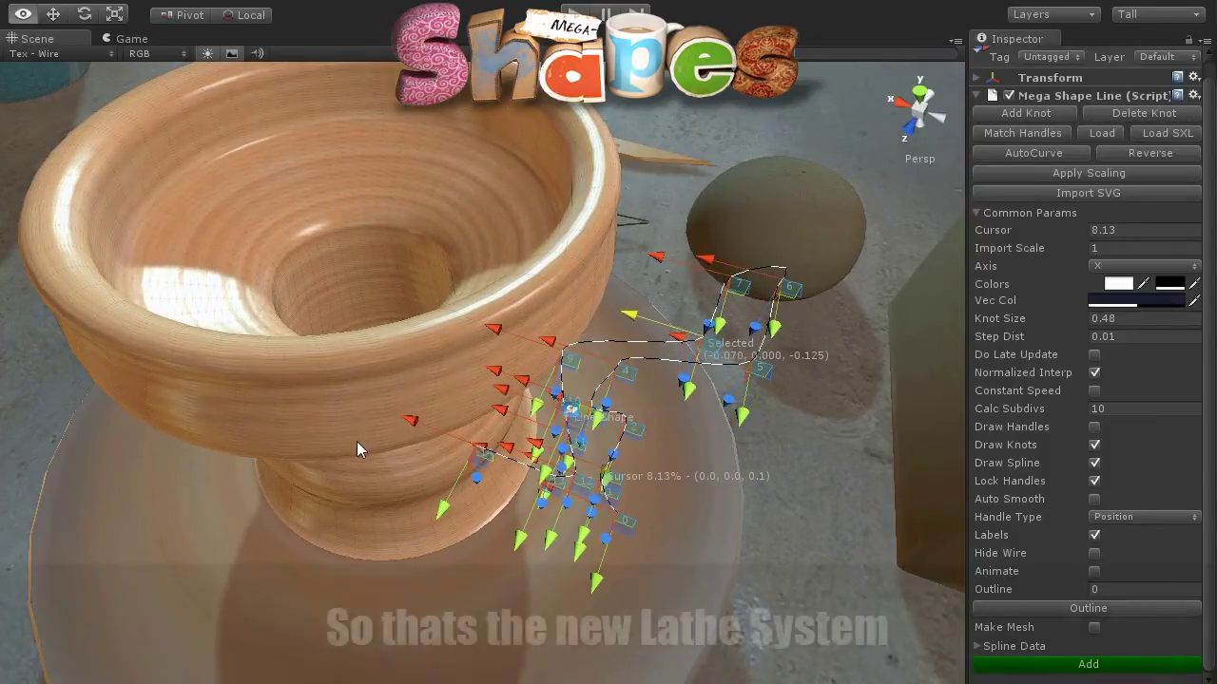
pyautogui.moveTo(357, 441)
pyautogui.keyDown('alt'); pyautogui.mouseDown()
pyautogui.moveTo(418, 312)
pyautogui.moveTo(497, 239)
pyautogui.moveTo(471, 233)
pyautogui.mouseUp(); pyautogui.keyUp('alt')
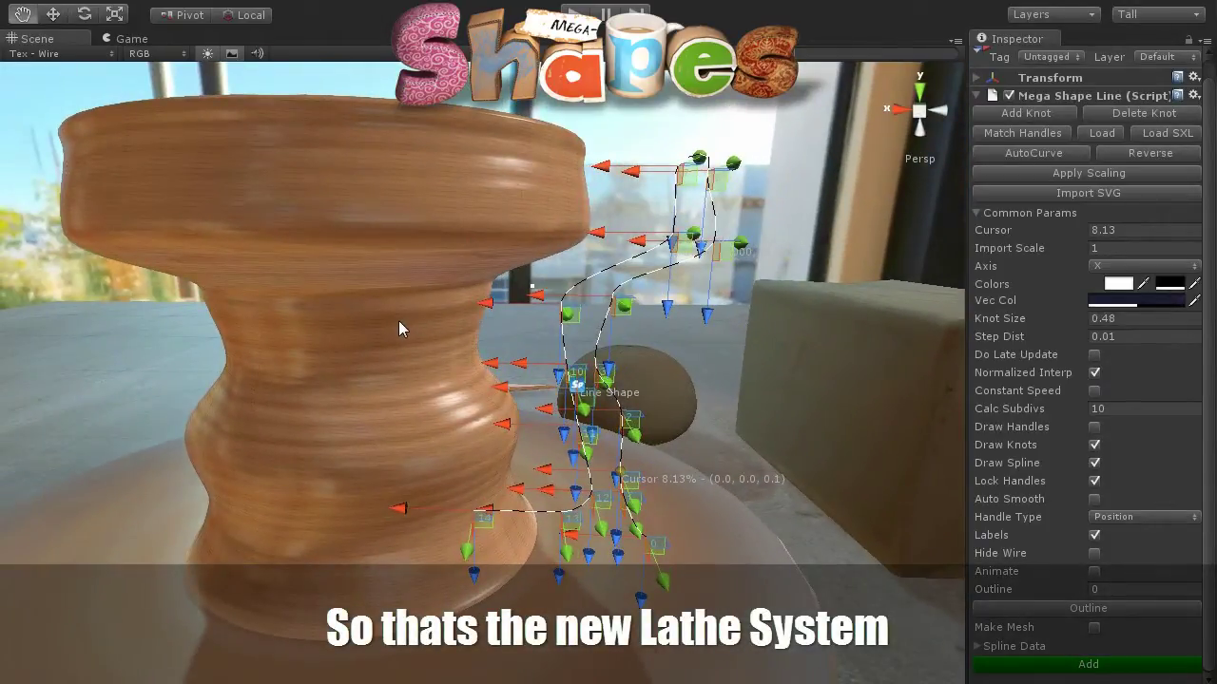
pyautogui.moveTo(399, 328); pyautogui.dragTo(487, 230, button='middle')
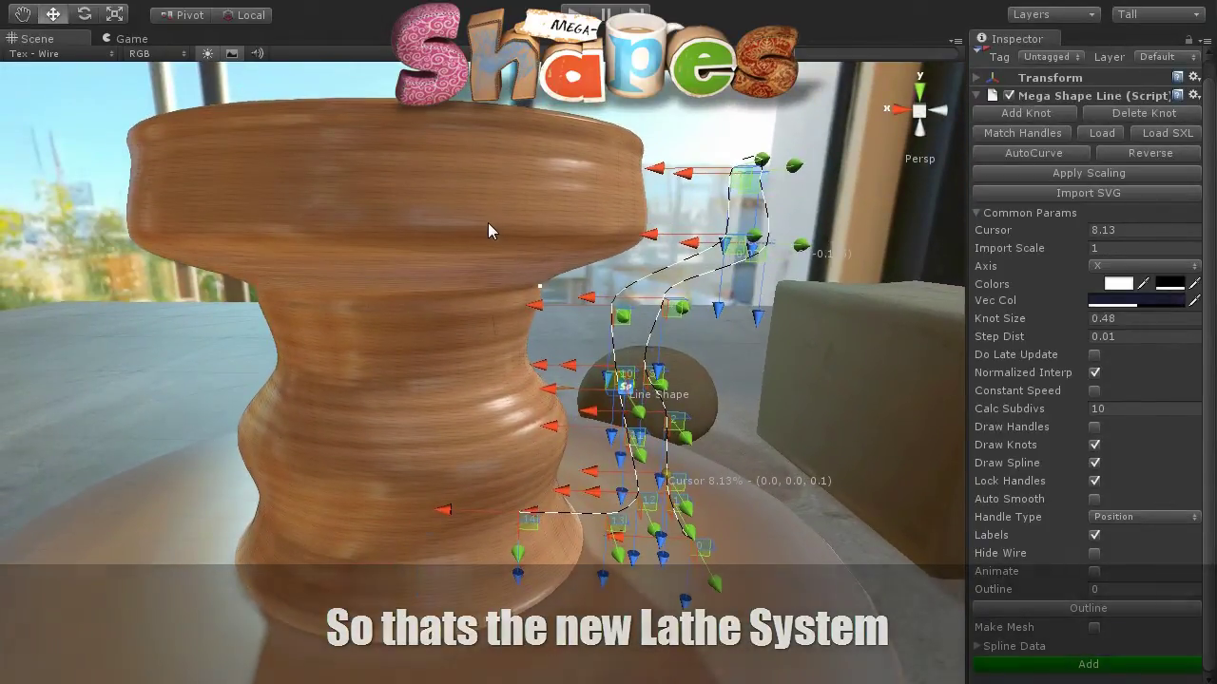
# Select the lathed mesh, preview Profile Amount and restore it to 0, then zoom out
pyautogui.click(488, 222)
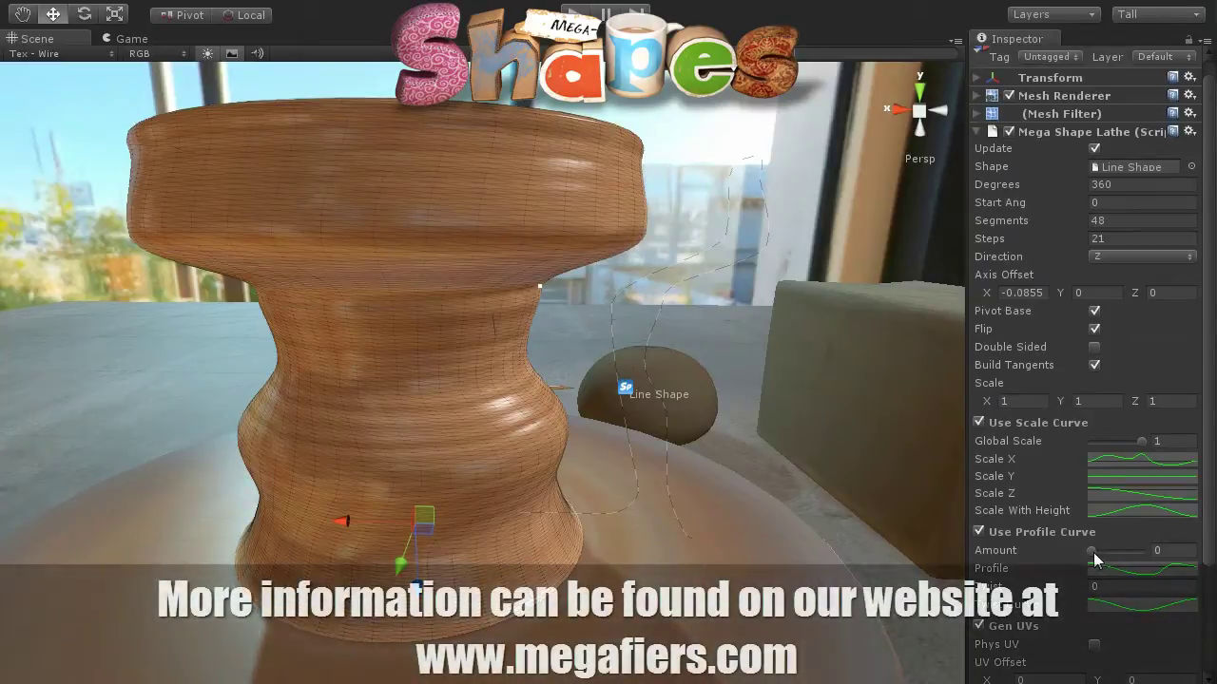
pyautogui.moveTo(1093, 552); pyautogui.dragTo(1053, 542)
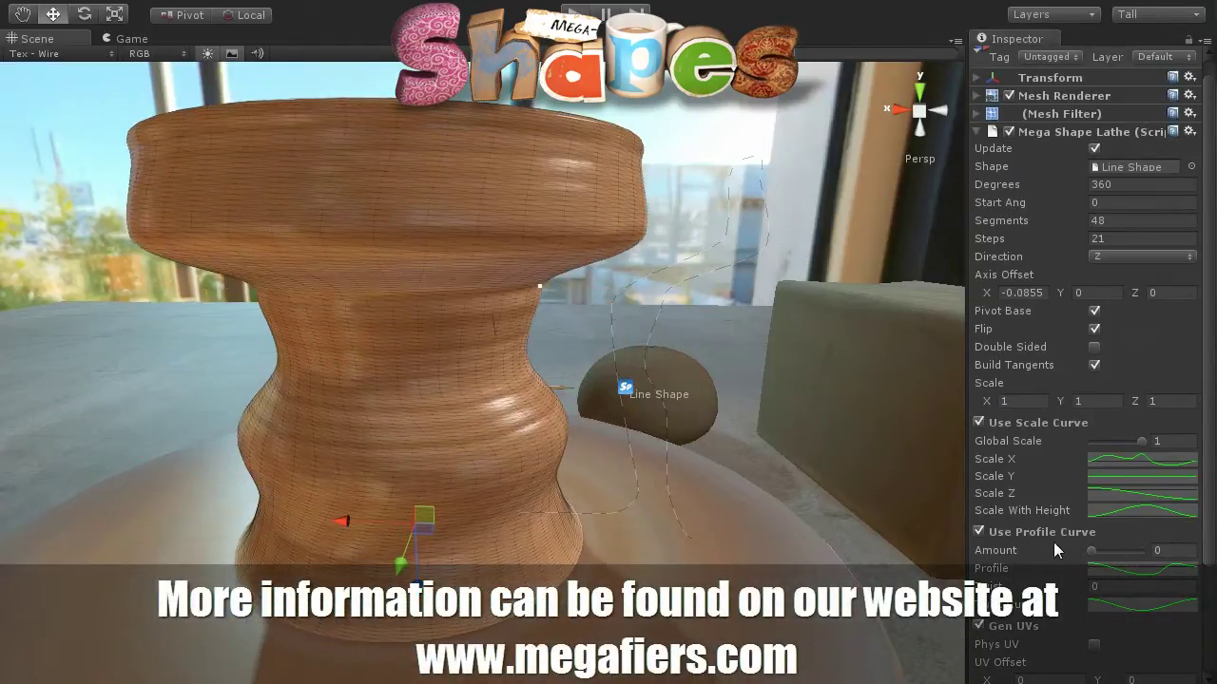
pyautogui.moveTo(383, 407)
pyautogui.keyDown('alt'); pyautogui.mouseDown()
pyautogui.moveTo(821, 614)
pyautogui.moveTo(810, 426)
pyautogui.mouseUp(); pyautogui.keyUp('alt')
pyautogui.scroll(-5, 623, 459)
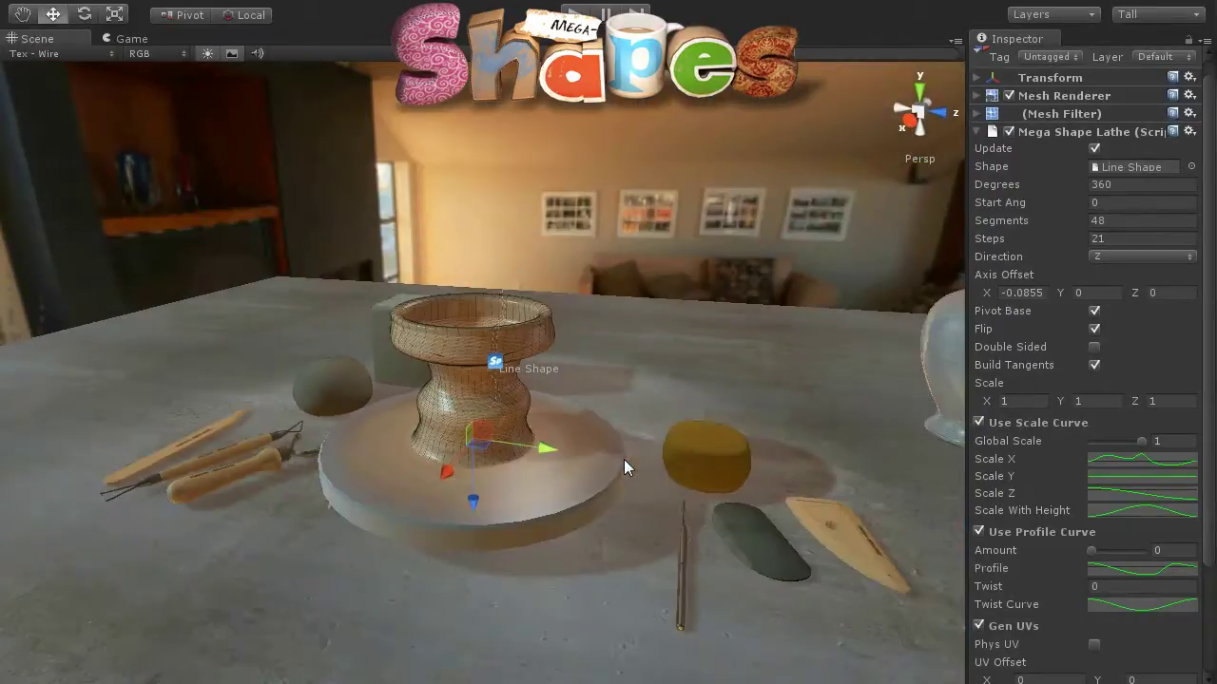